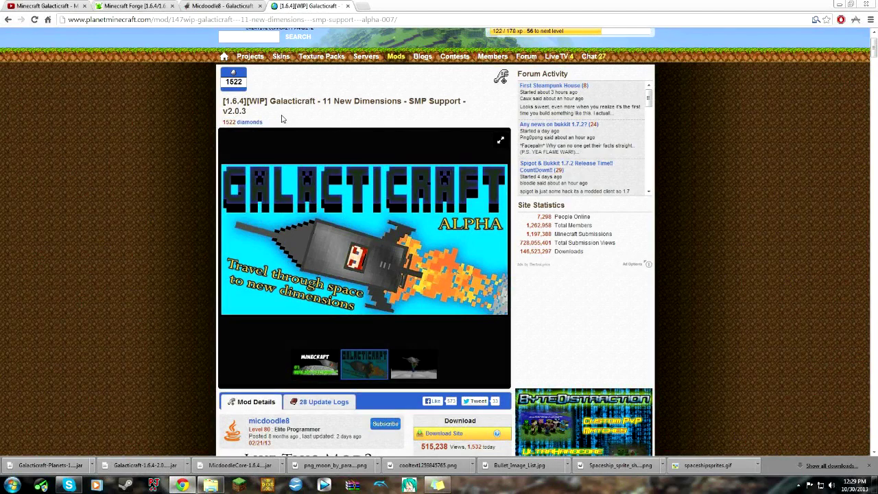
Step: Find the Minecraft 1.6.4 download links on the 9Minecraft Forge page
left_click(131, 7)
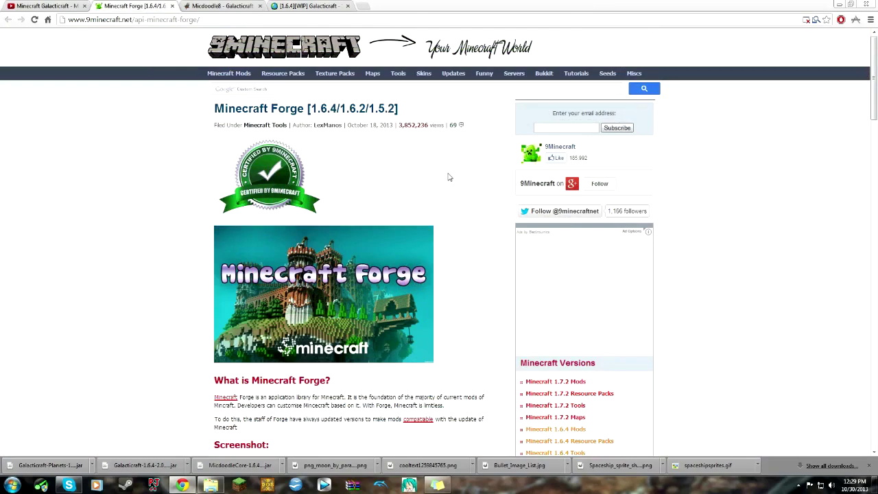
scroll(449, 177, "down", 6)
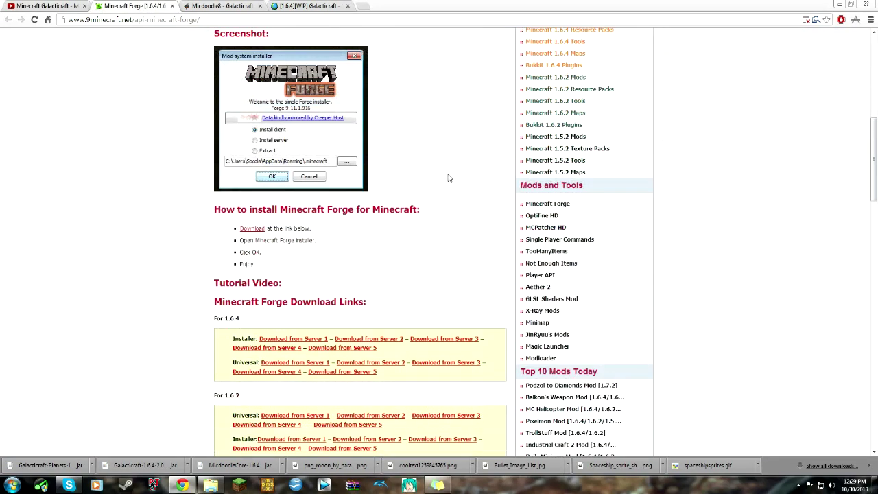
left_click_drag(293, 306, 337, 302)
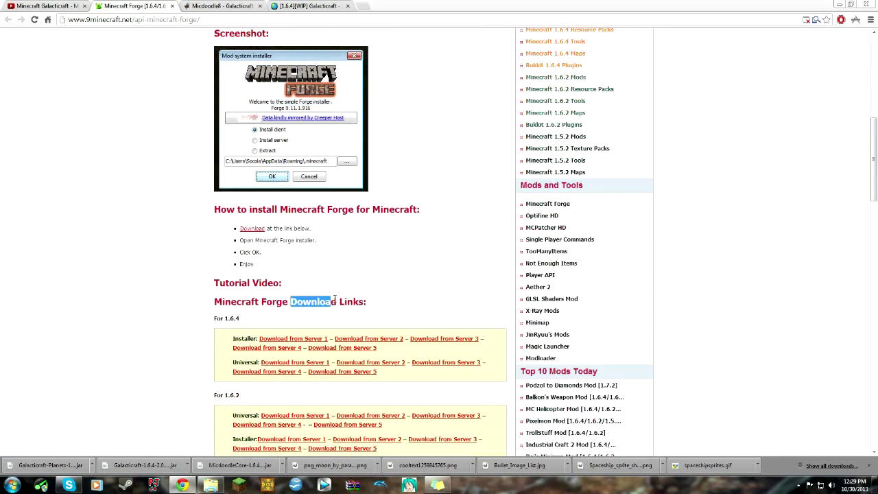
left_click(379, 319)
scroll(379, 319, "down", 1)
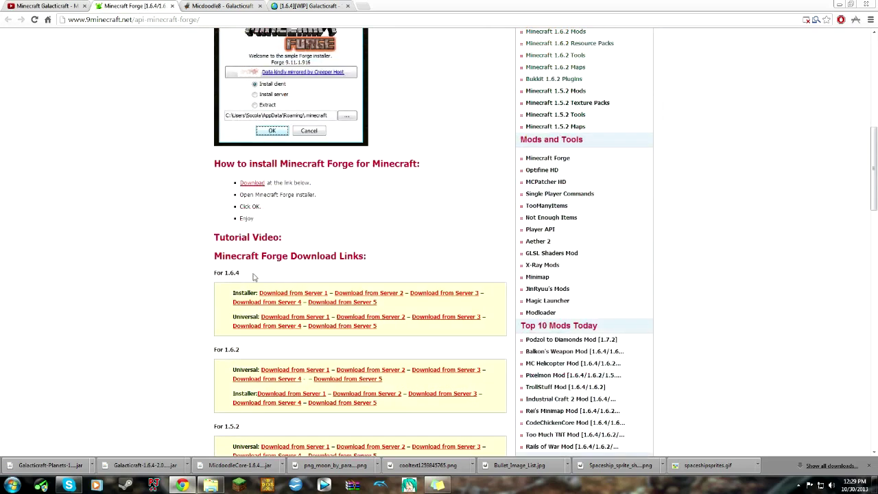
Step: View the Server 1 download page for the Forge 1.6.4 installer in a new tab and close it
right_click(313, 297)
left_click(339, 303)
left_click(220, 5)
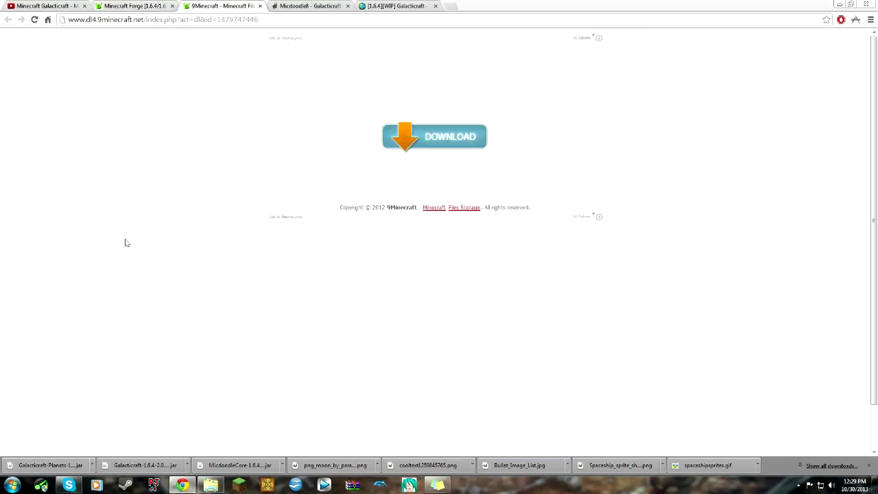
left_click(146, 8)
left_click(260, 7)
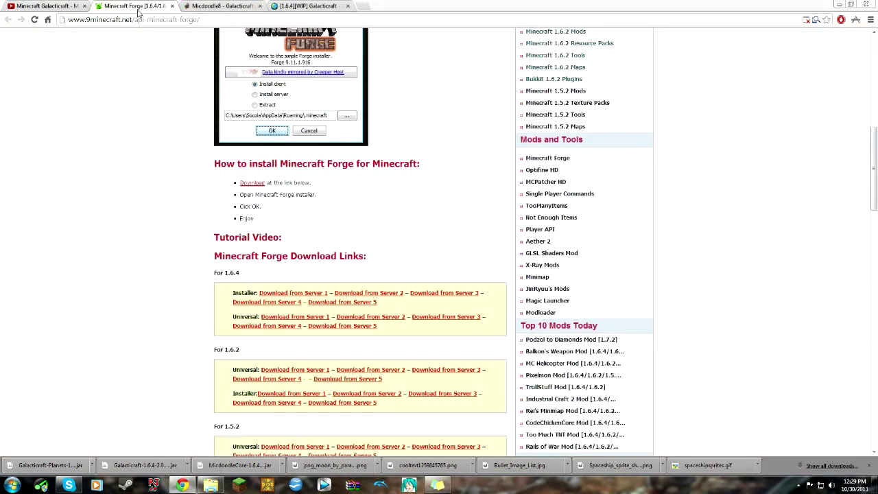
Step: Examine the build #862 files for Minecraft 1.6.4 on the Micdoodle8 Galacticraft downloads page
left_click(205, 7)
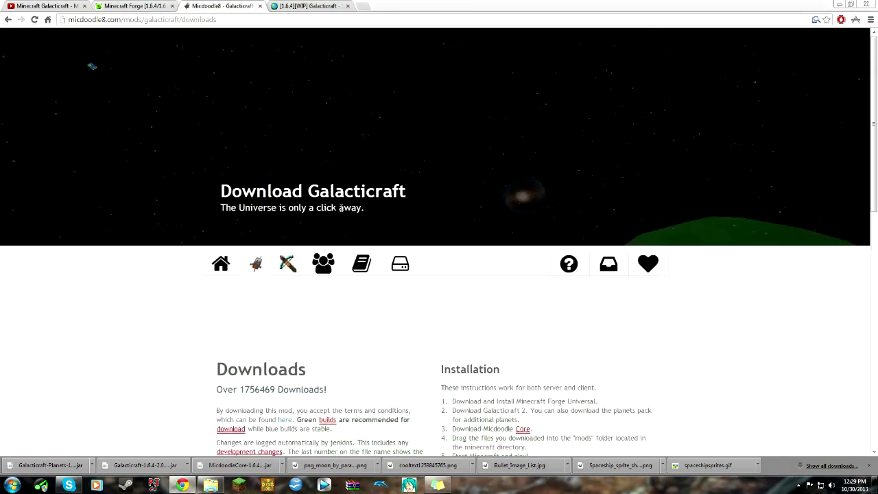
left_click_drag(408, 195, 309, 193)
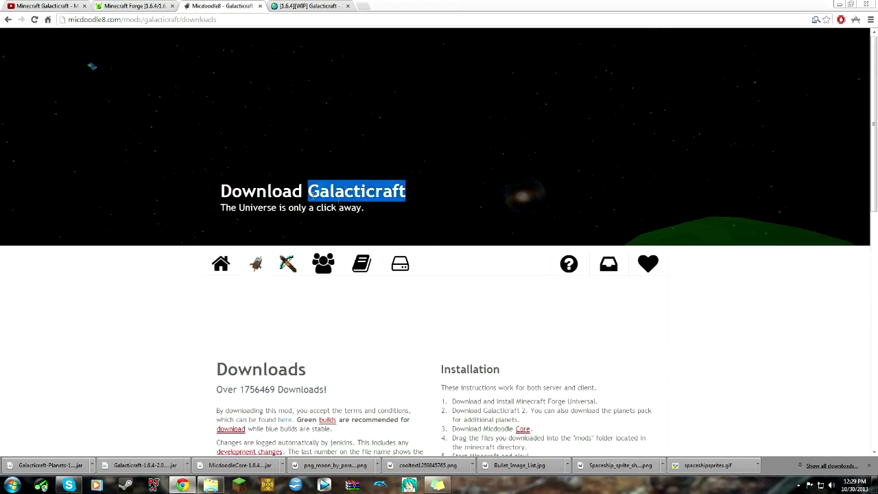
left_click(407, 212)
scroll(408, 214, "down", 1)
scroll(410, 217, "down", 3)
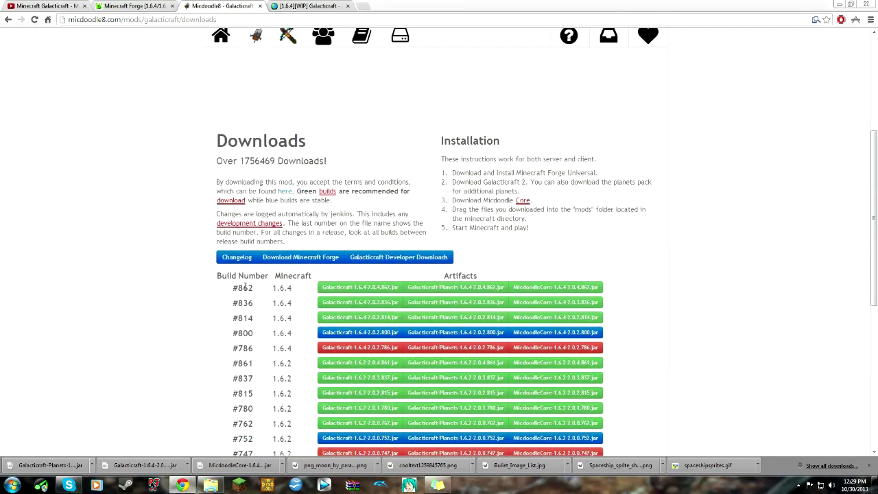
left_click_drag(244, 288, 231, 288)
left_click(270, 290)
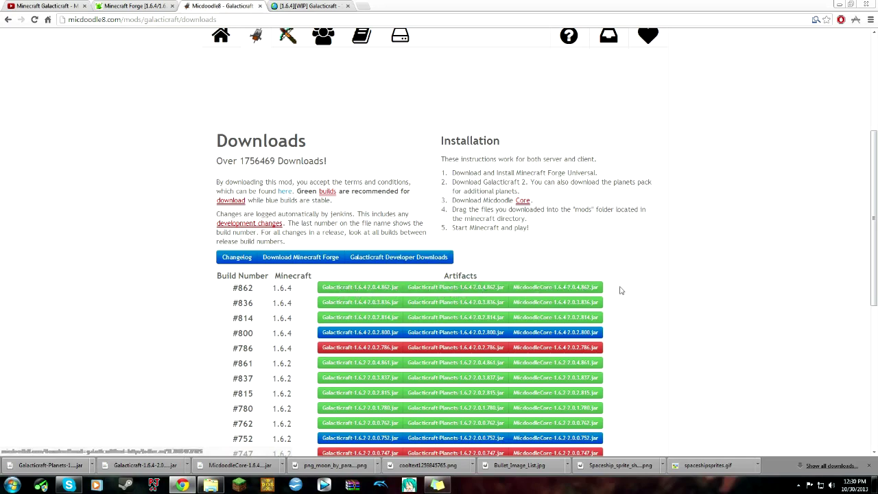
Step: Switch to the Galacticraft folder and look over the Forge installer and the downloaded mod jar files
left_click(839, 6)
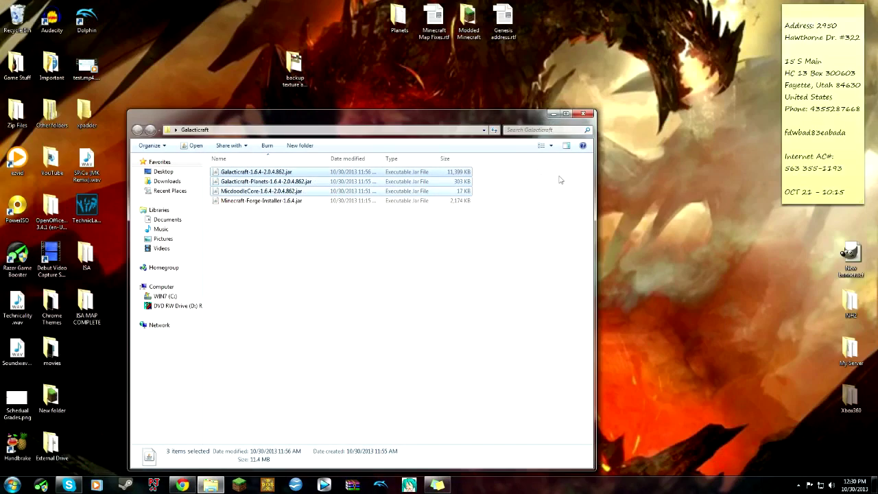
left_click_drag(356, 103, 635, 108)
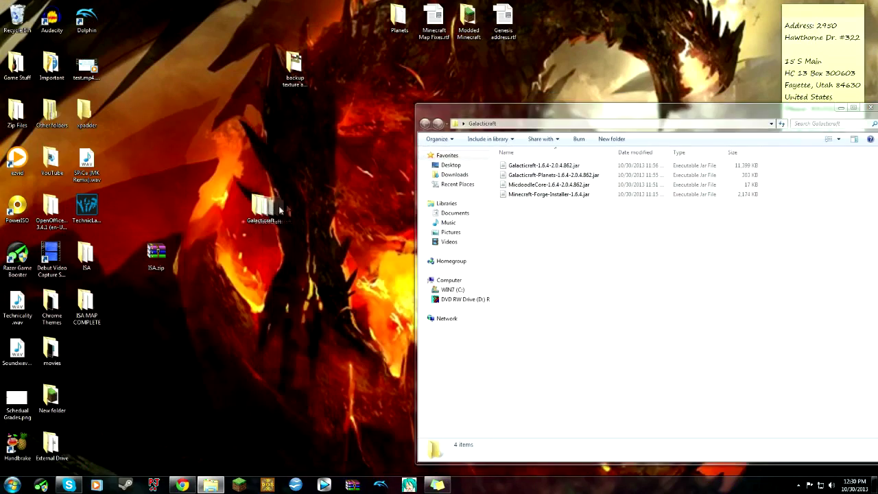
left_click_drag(269, 211, 296, 209)
left_click_drag(528, 109, 392, 111)
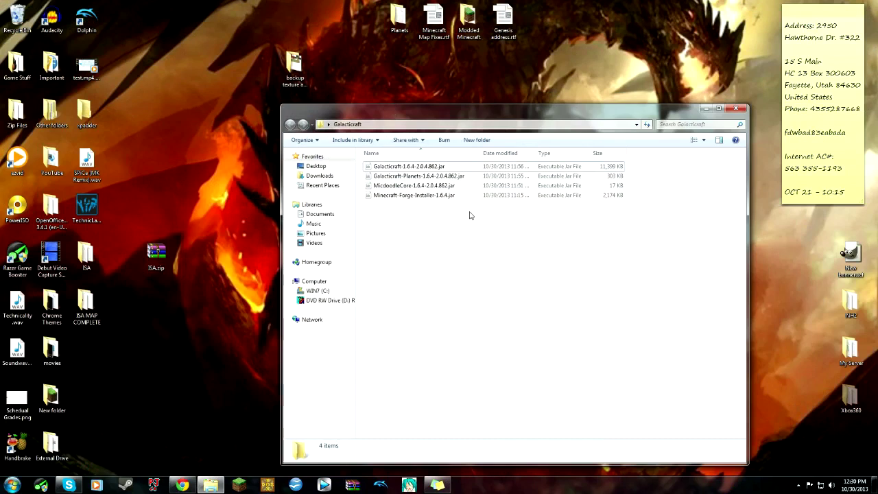
left_click(390, 199)
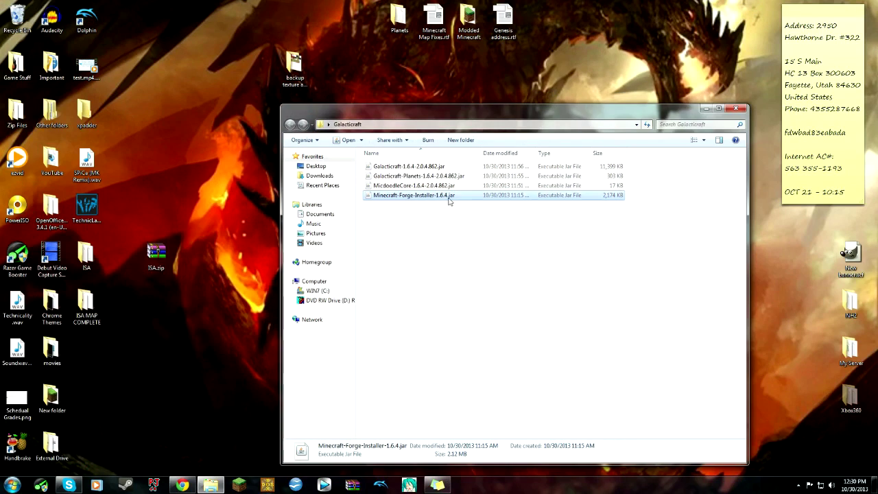
left_click(417, 167)
left_click(420, 187)
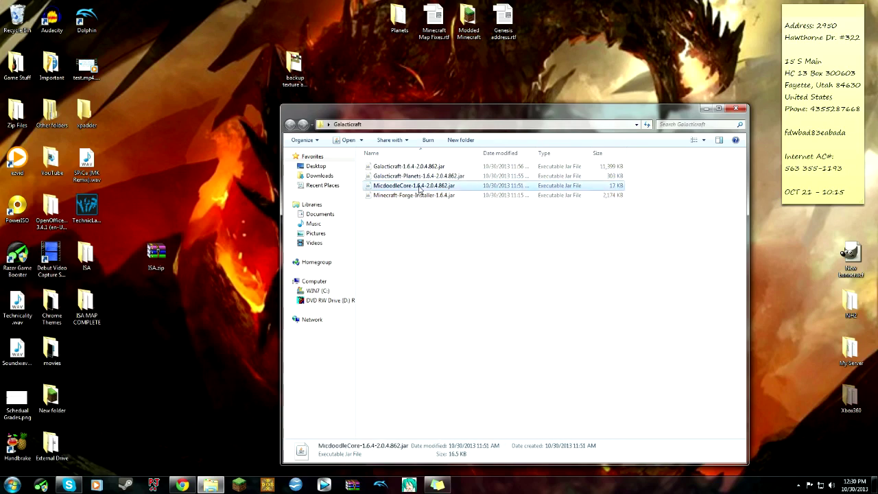
left_click(422, 197)
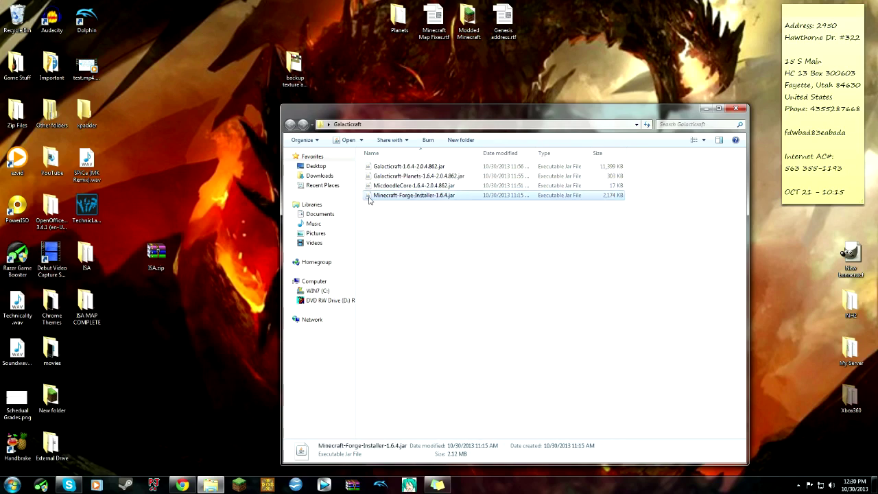
Step: Set Minecraft-Forge-Installer-1.6.4.jar to open with Java(TM) Platform SE binary in its file properties
right_click(388, 195)
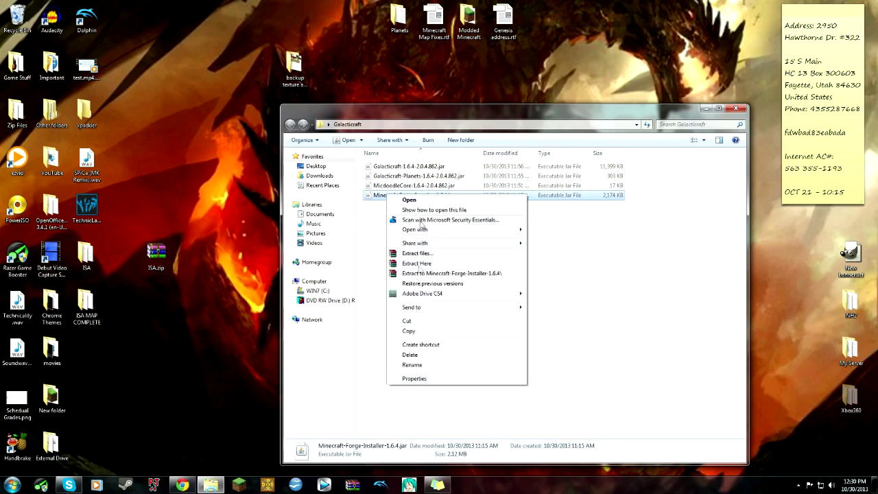
left_click(420, 381)
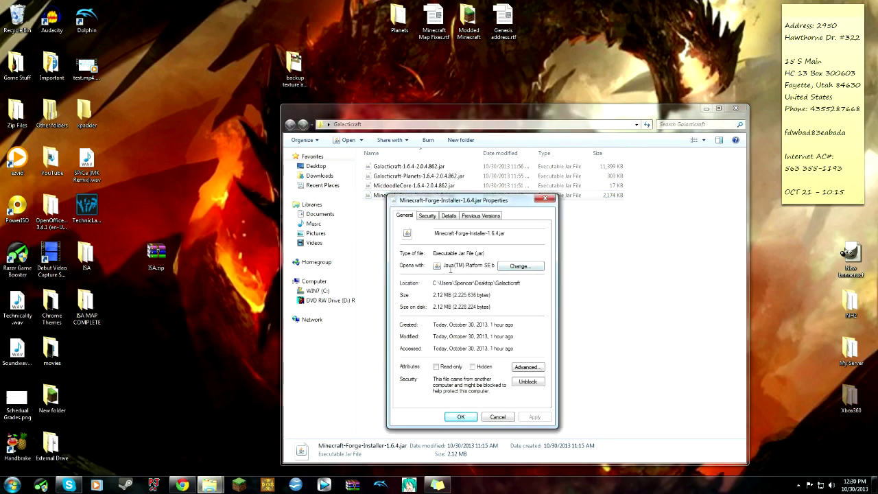
left_click(519, 266)
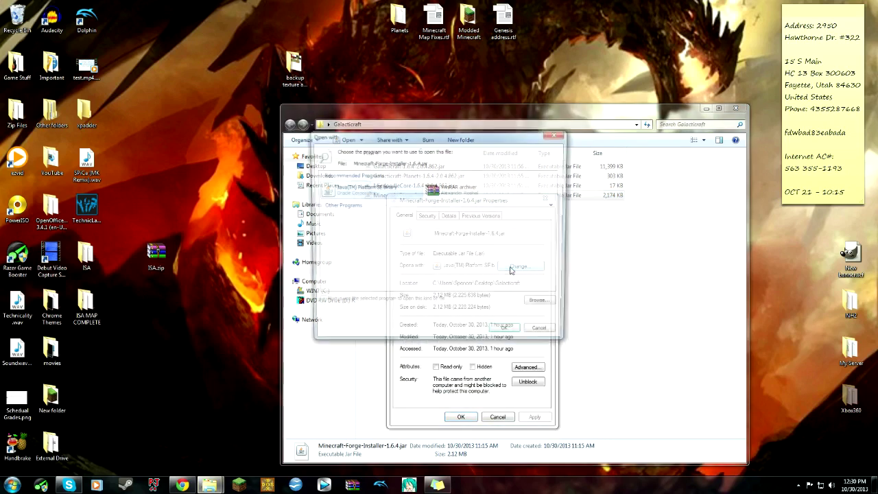
left_click(439, 191)
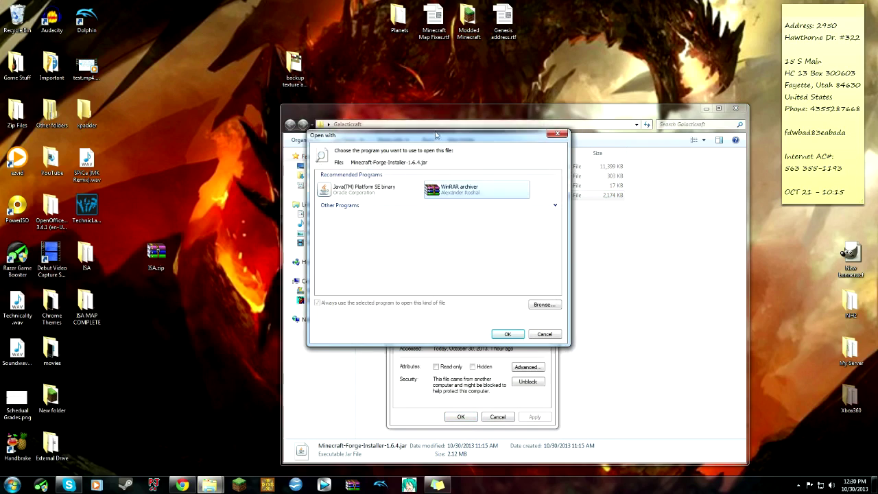
left_click_drag(442, 135, 351, 142)
left_click(250, 204)
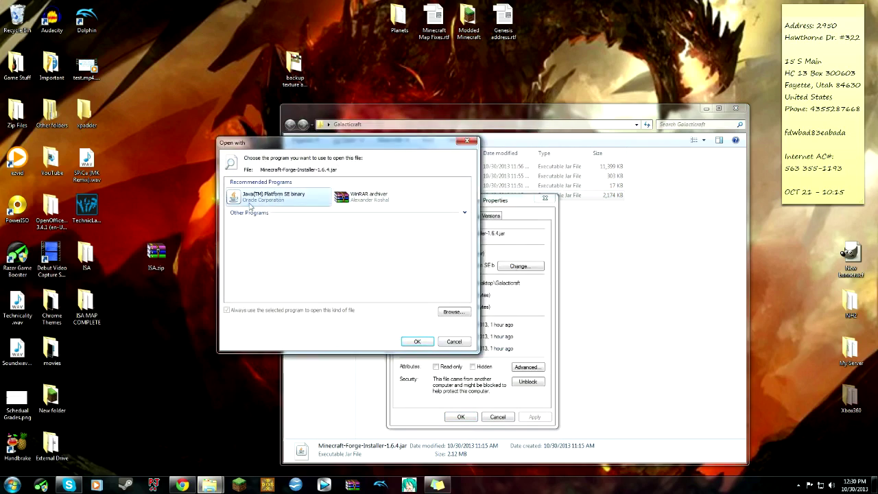
left_click(415, 341)
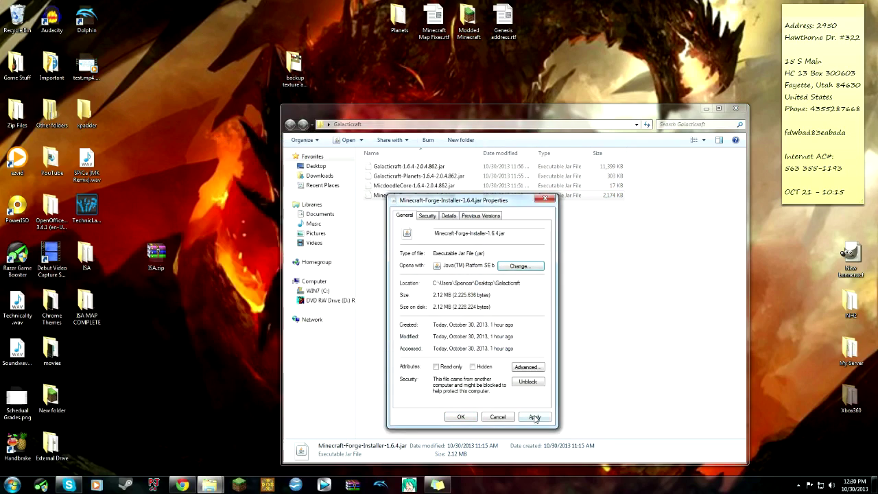
left_click(461, 417)
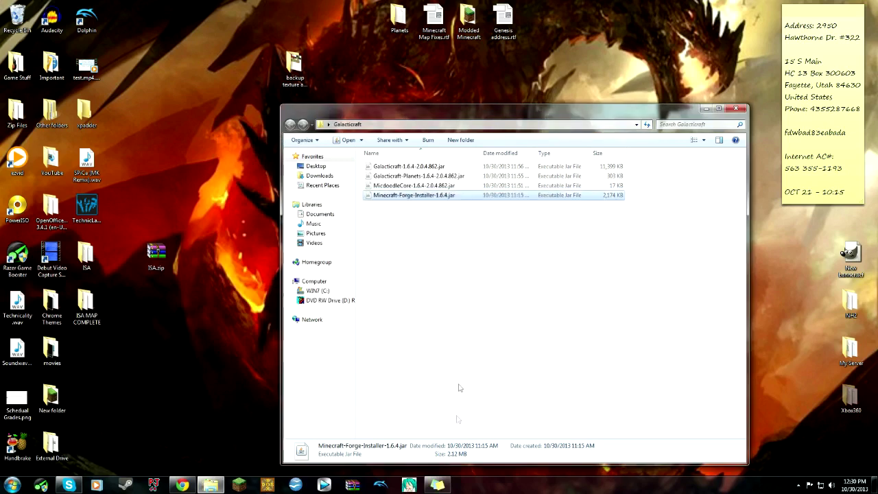
Step: Run the Forge 1.6.4 installer with the Install client option into the .minecraft directory
double_click(409, 197)
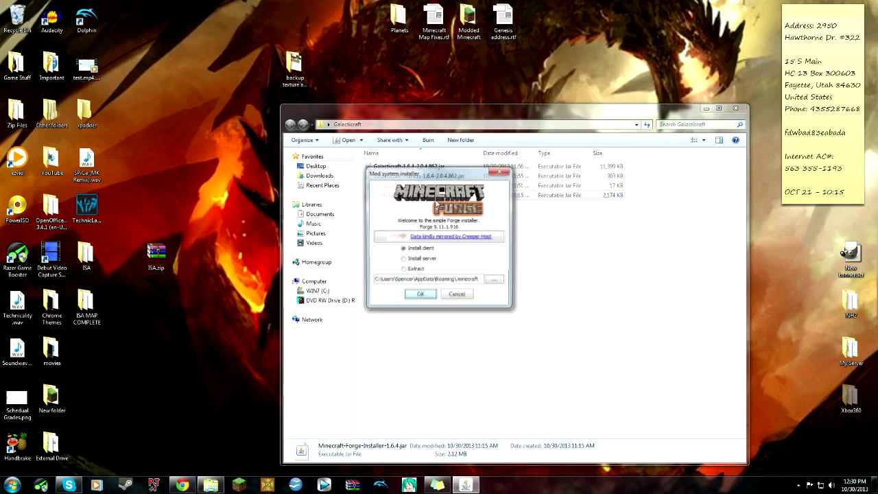
left_click_drag(499, 206, 483, 204)
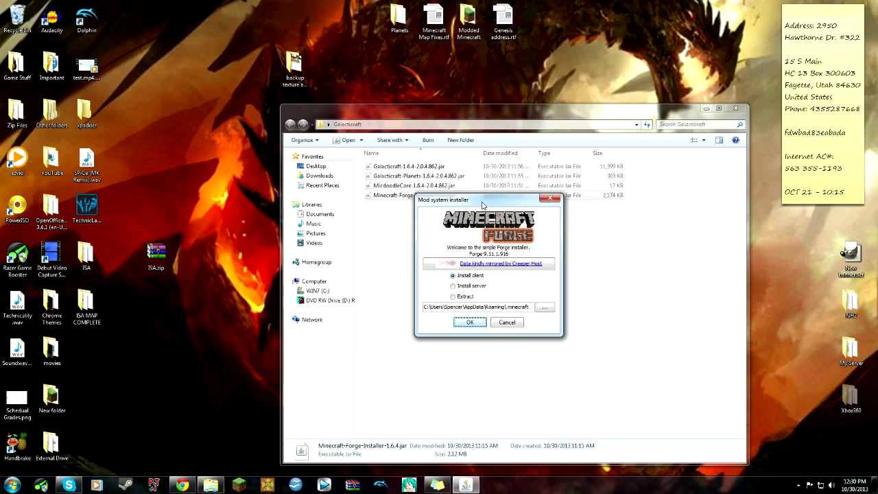
left_click(470, 285)
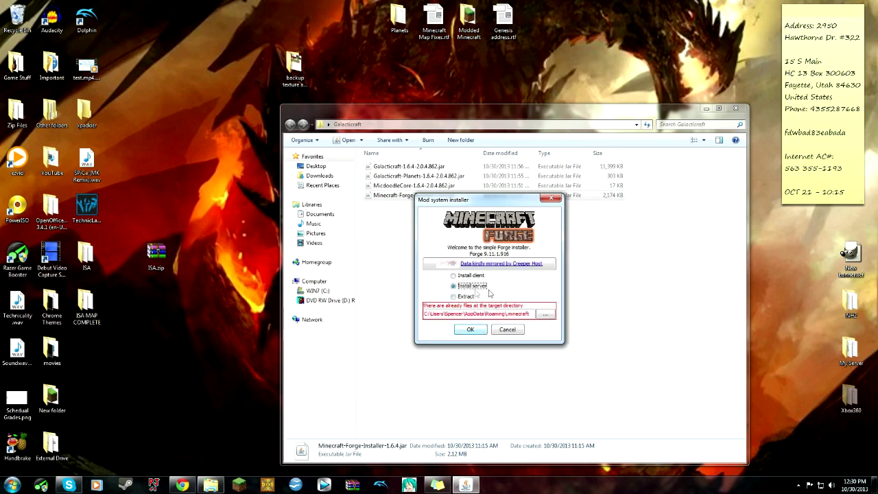
left_click(455, 277)
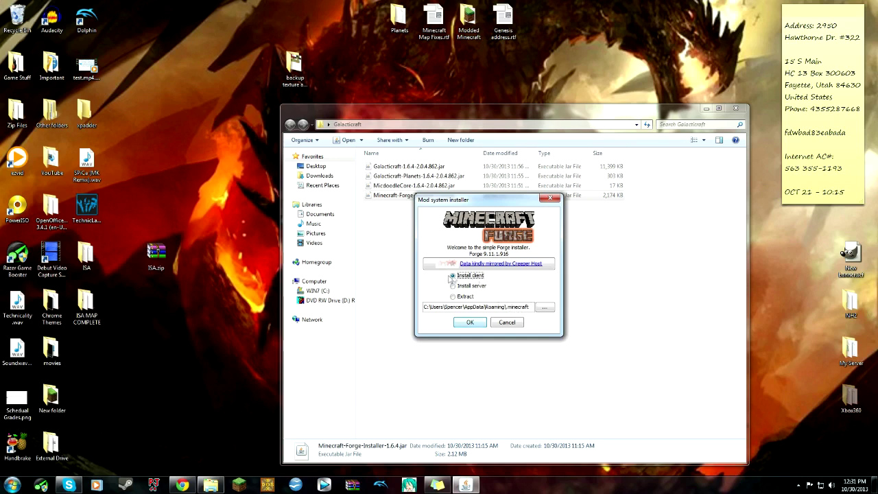
left_click(469, 324)
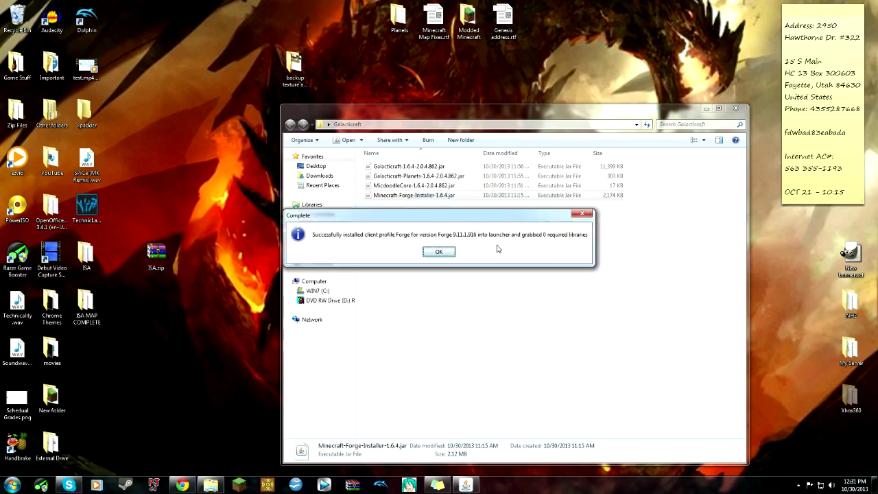
left_click(447, 253)
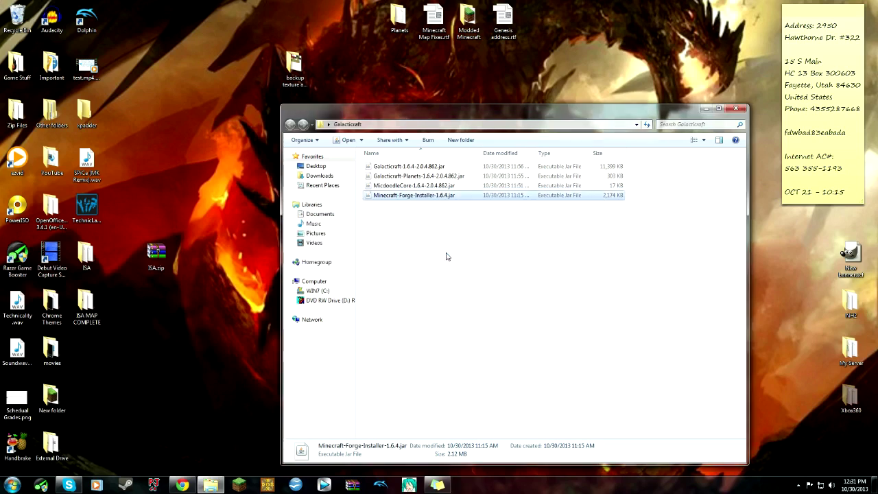
Step: Run the Minecraft launcher, allow it past the security warning, and continue with the existing user account
left_click(240, 484)
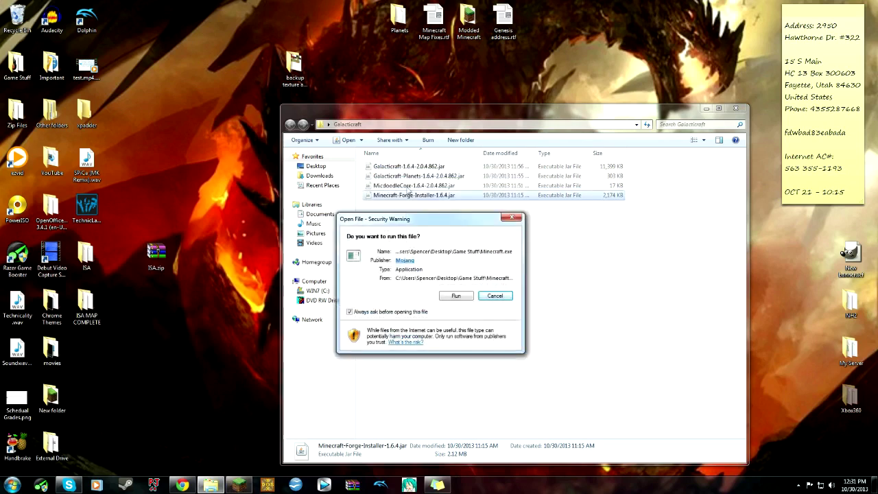
left_click(455, 297)
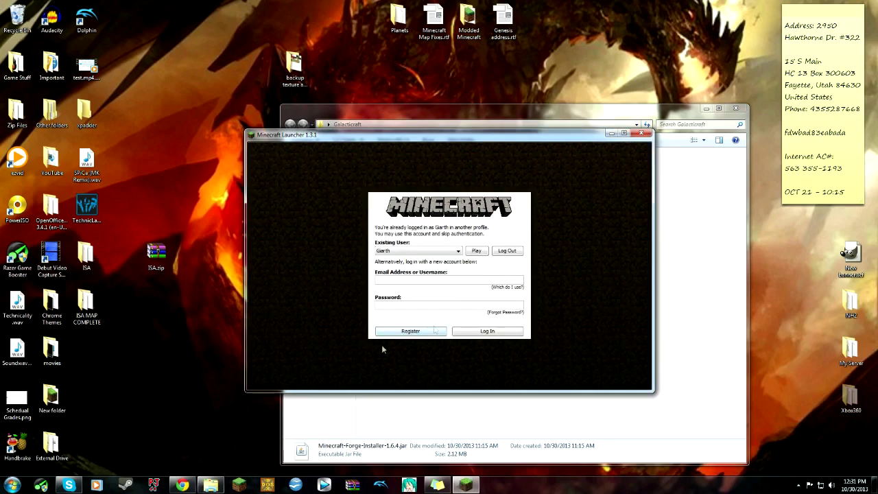
left_click(480, 252)
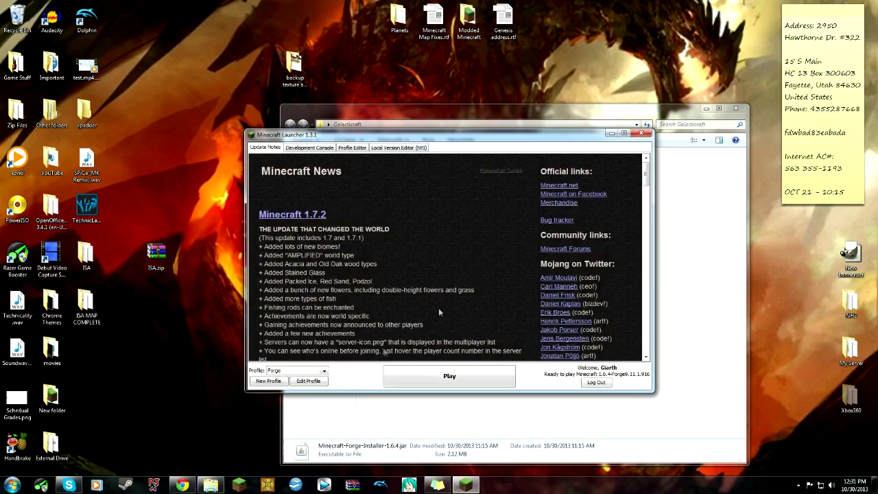
Step: Save the Forge profile with version release 1.6.4-Forge9.11.1.916 and start the game with it
left_click(308, 372)
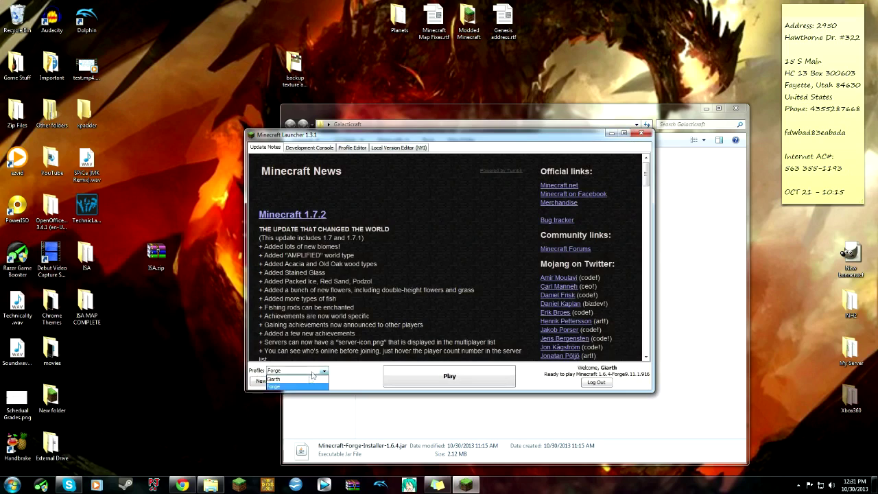
left_click(288, 378)
left_click(296, 371)
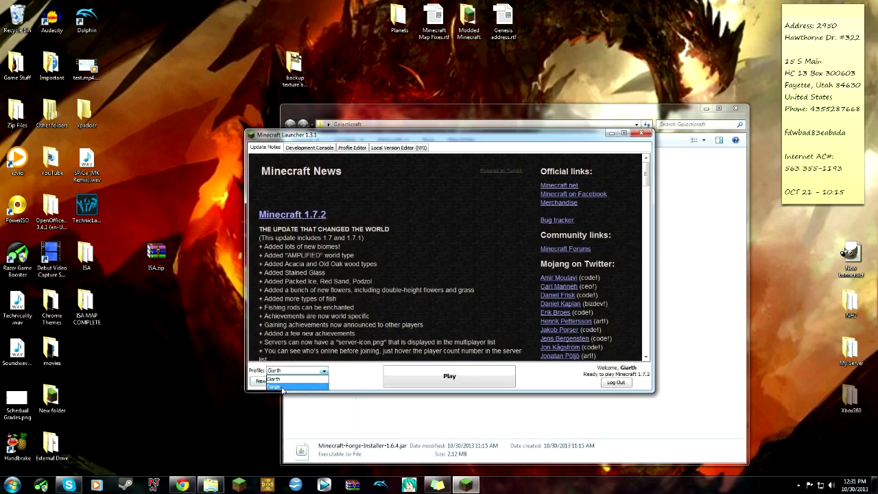
left_click(282, 387)
left_click(308, 381)
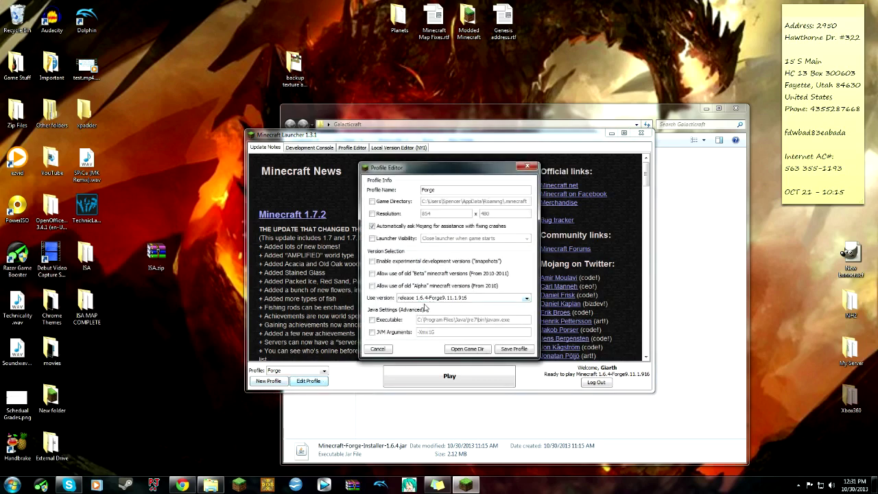
left_click(524, 351)
left_click(478, 380)
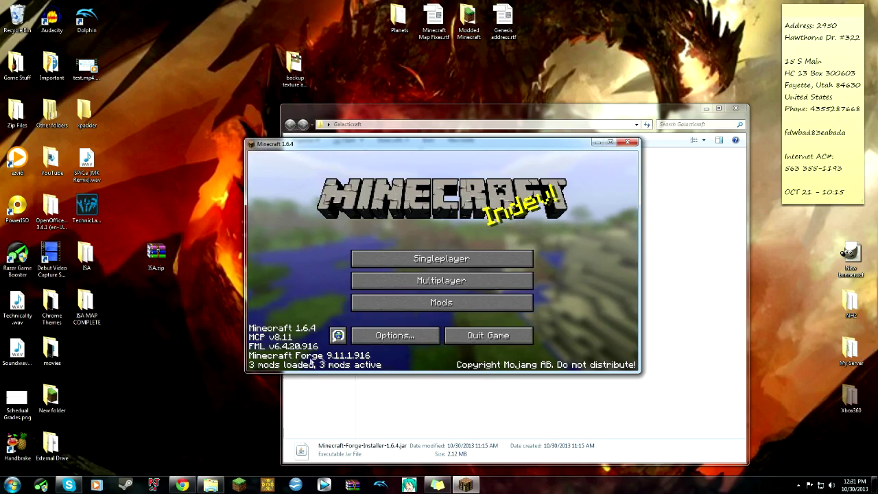
Step: Examine the mod list entries for Minecraft Coder Pack, Forge Mod Loader and Minecraft Forge, and quit the game
left_click(439, 306)
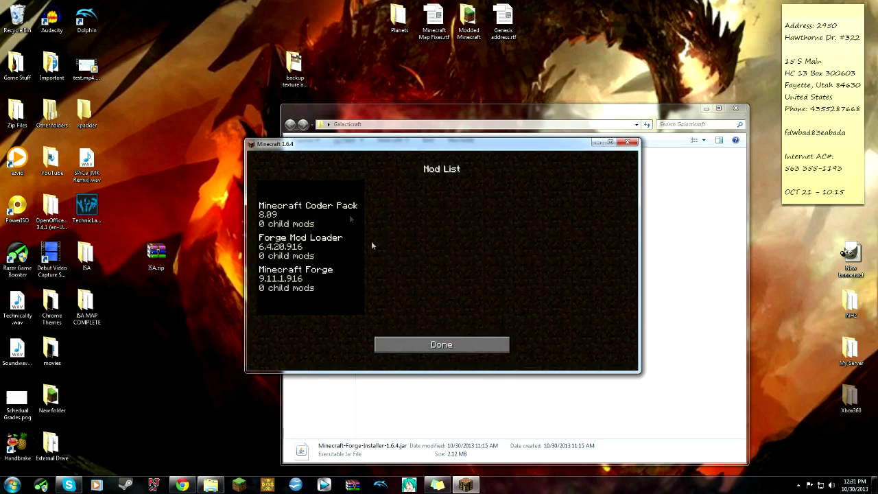
left_click(321, 211)
left_click(323, 248)
left_click(326, 292)
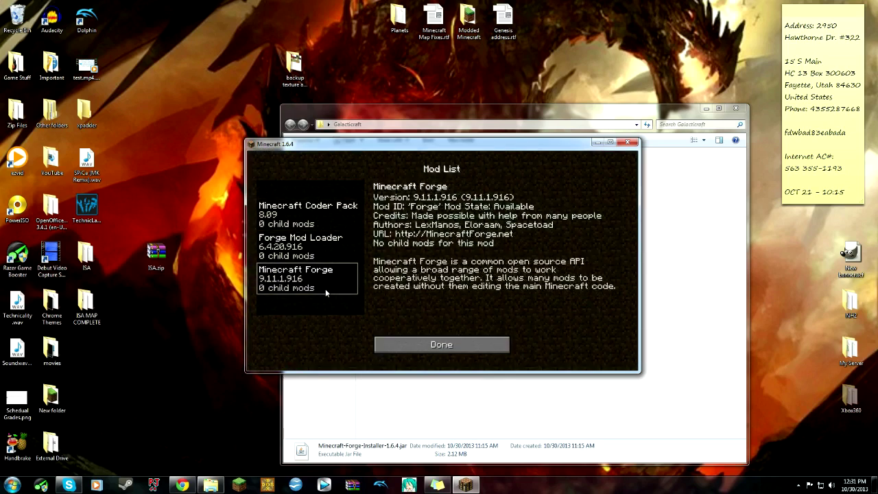
left_click(322, 245)
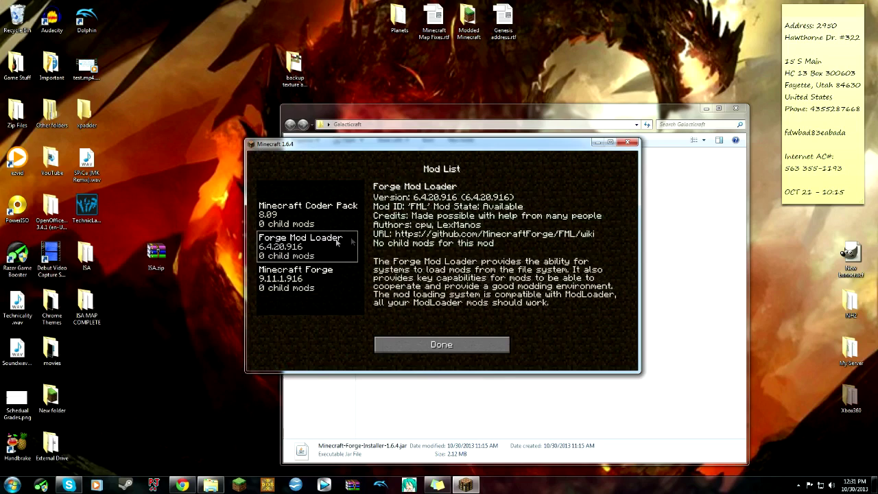
left_click(316, 214)
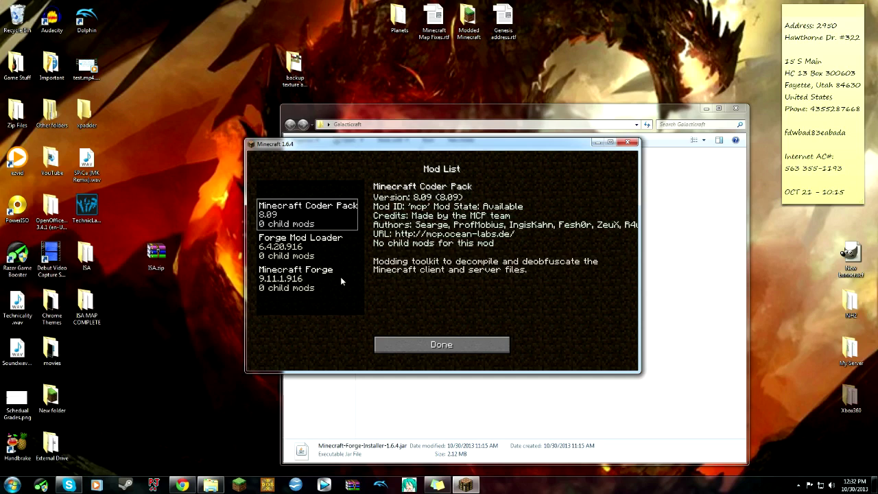
left_click(451, 344)
left_click(487, 335)
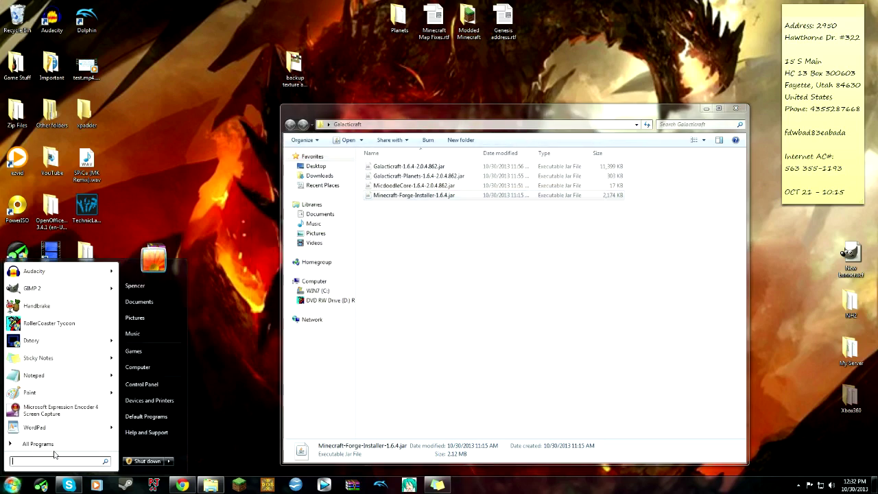
Step: Go to the %appdata% location and open the mods folder inside .minecraft
type("%ap")
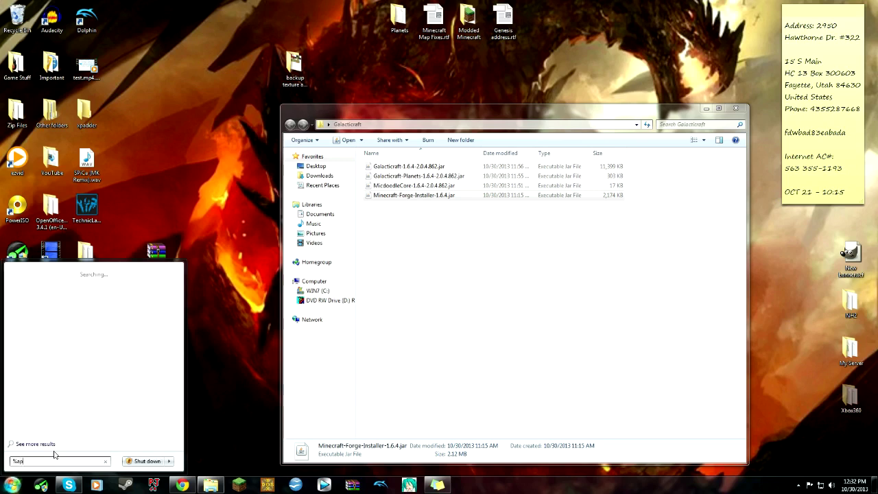
type("pdata%")
left_click(32, 271)
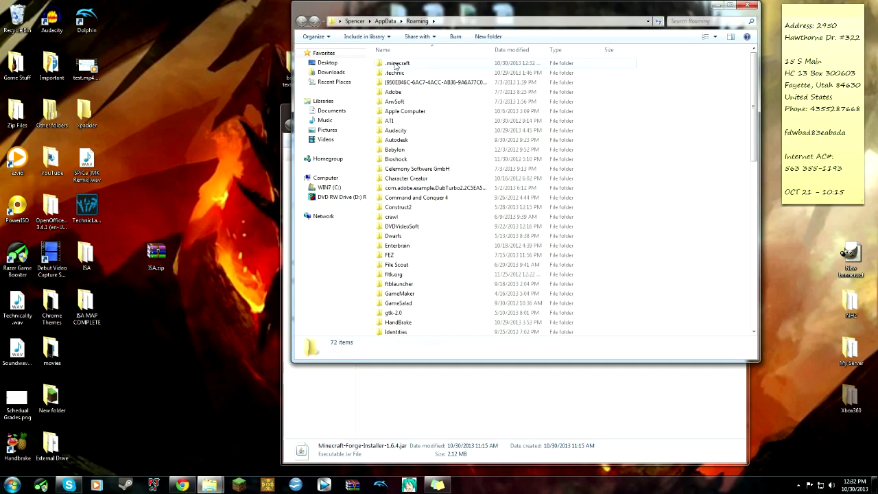
double_click(396, 63)
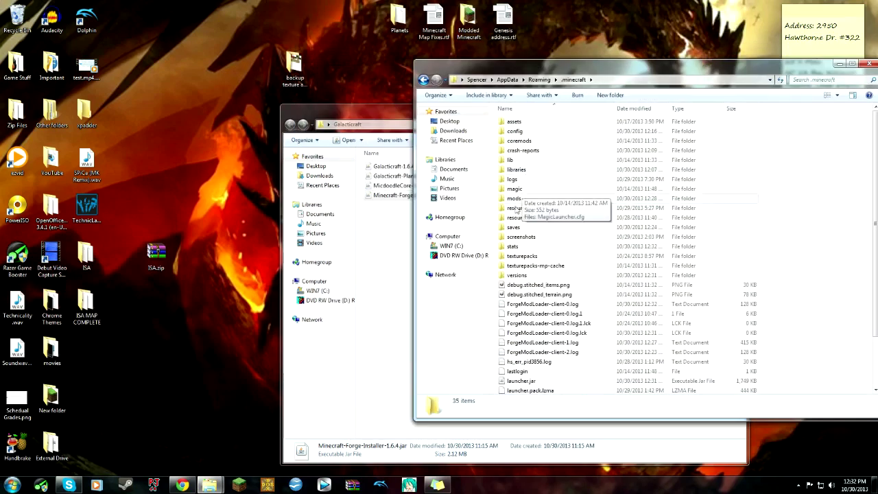
double_click(514, 198)
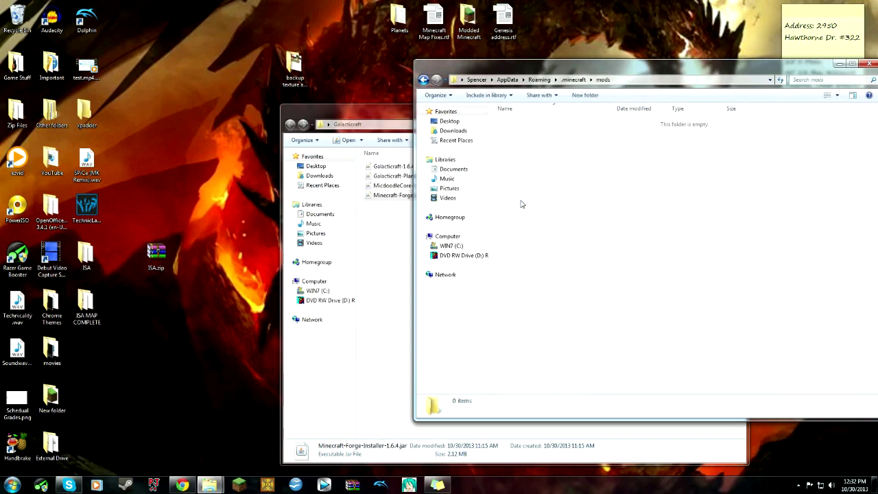
Step: Arrange the Galacticraft and mods folder windows so that the jar files and the destination are both accessible
left_click_drag(571, 131, 742, 255)
left_click_drag(518, 119, 753, 321)
left_click(402, 180)
left_click_drag(593, 279, 681, 269)
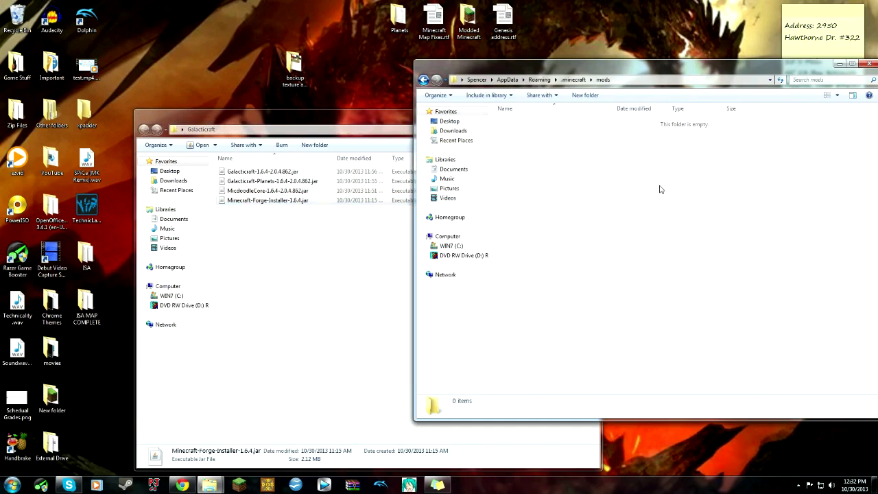
left_click_drag(669, 231, 500, 120)
left_click_drag(698, 260, 571, 210)
left_click_drag(303, 121, 203, 111)
Step: Move the Galacticraft, Galacticraft-Planets and MicdoodleCore 1.6.4-2.0.4.862 jar files into the mods folder and close that folder
left_click(188, 181)
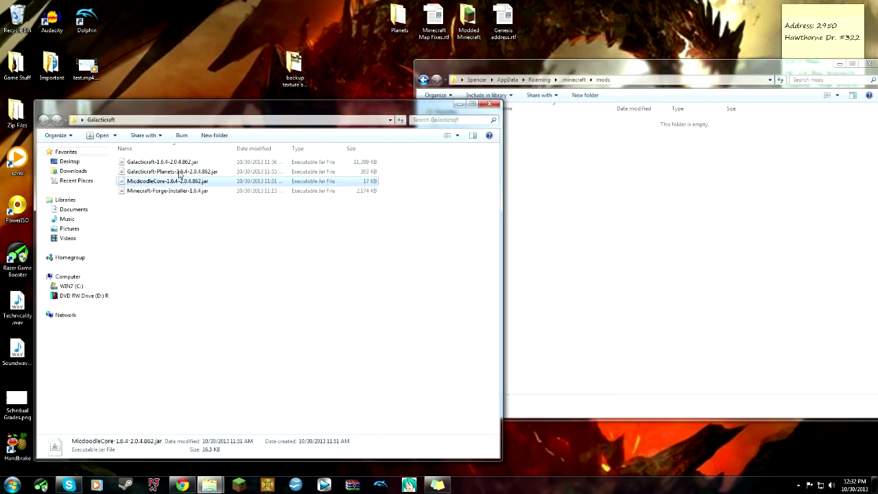
left_click_drag(394, 181, 319, 157)
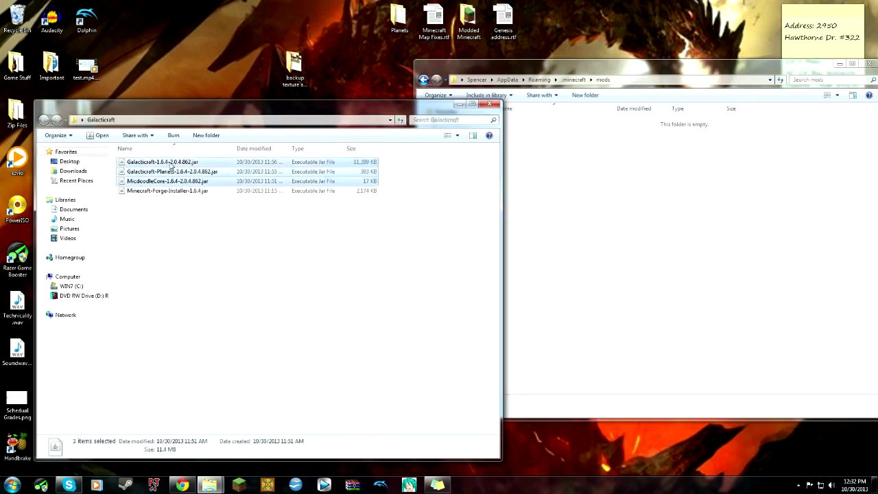
left_click_drag(170, 164, 611, 212)
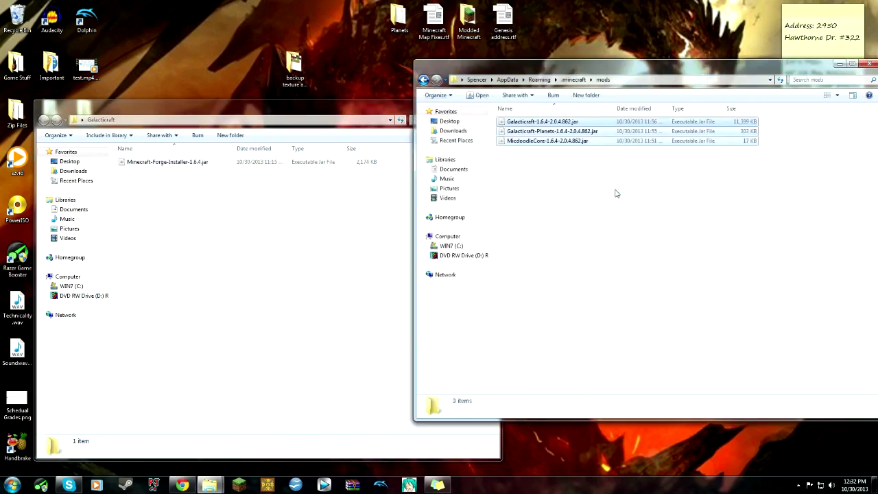
left_click_drag(617, 65, 396, 151)
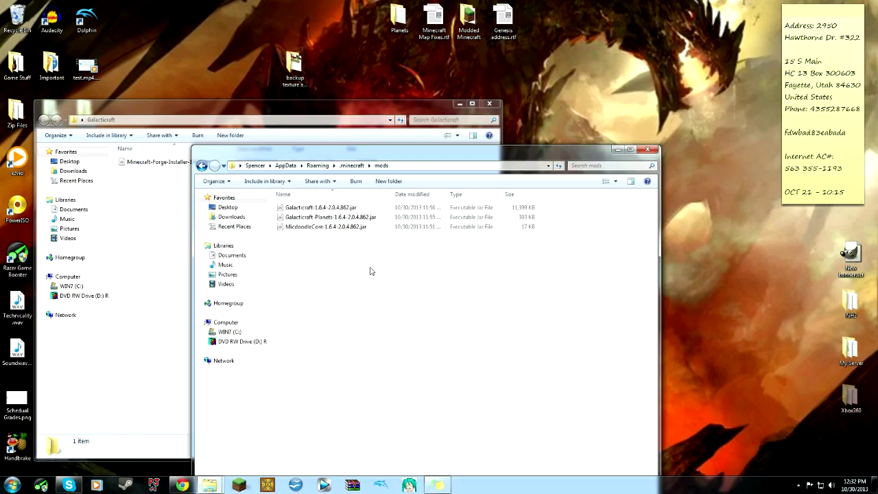
left_click(648, 150)
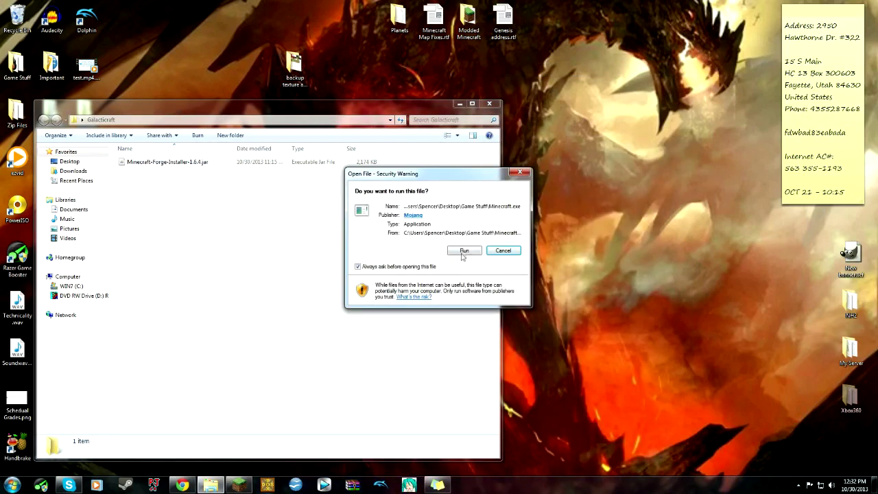
Step: Run Minecraft.exe past the security warning and start the game offline with the Forge profile in a maximized window
left_click(464, 251)
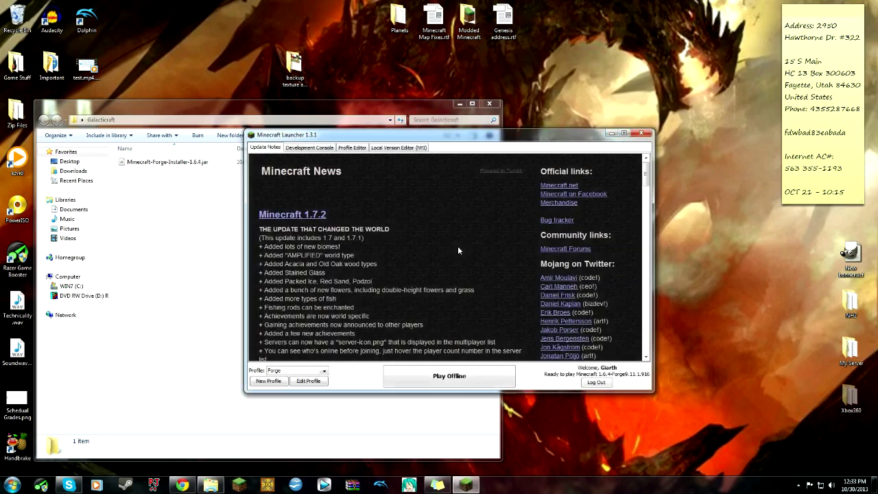
left_click(453, 377)
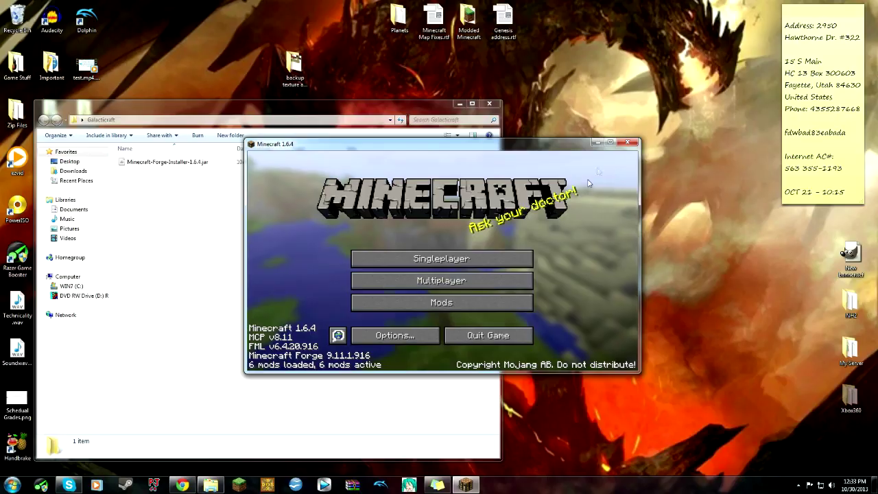
left_click(610, 142)
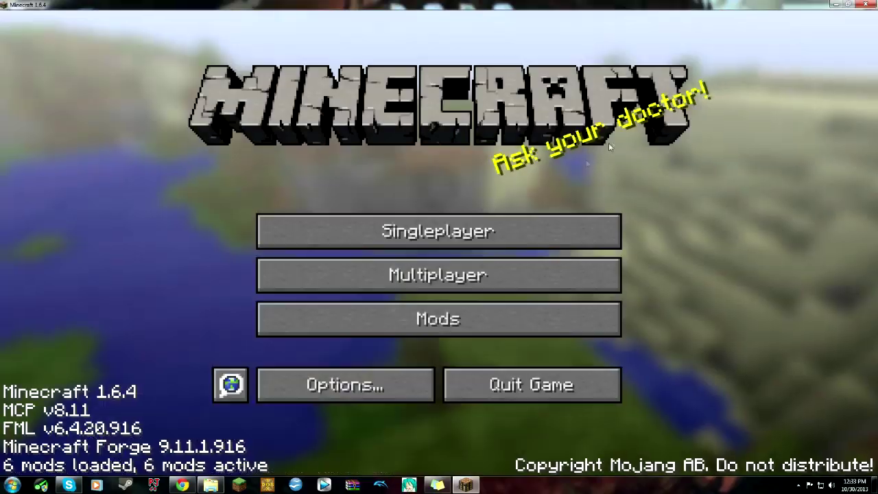
Step: Load the singleplayer world named Galacticraft
left_click(499, 228)
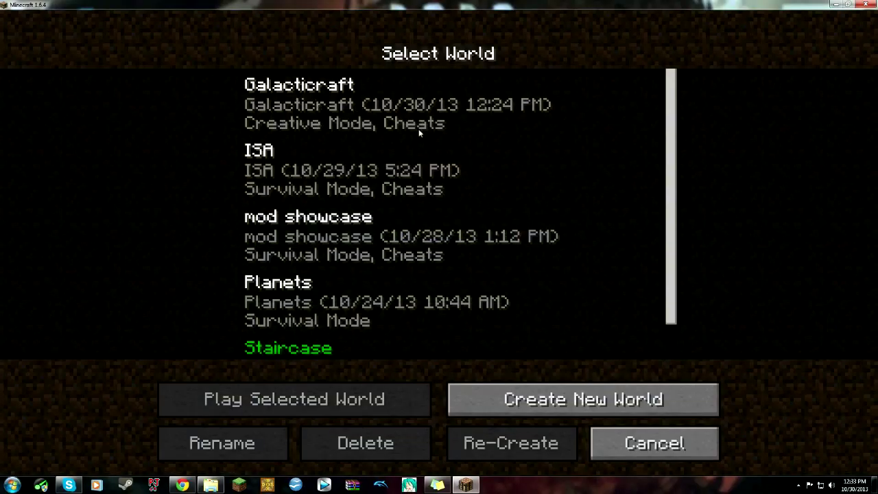
left_click(390, 108)
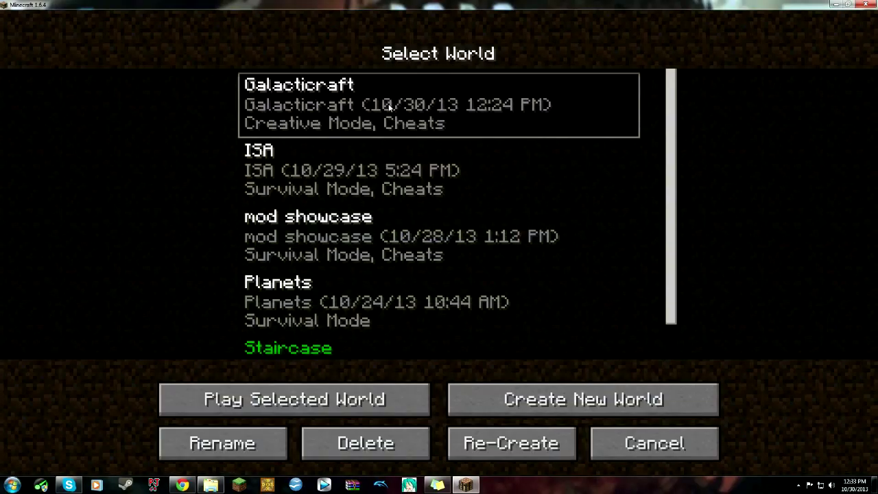
left_click(330, 400)
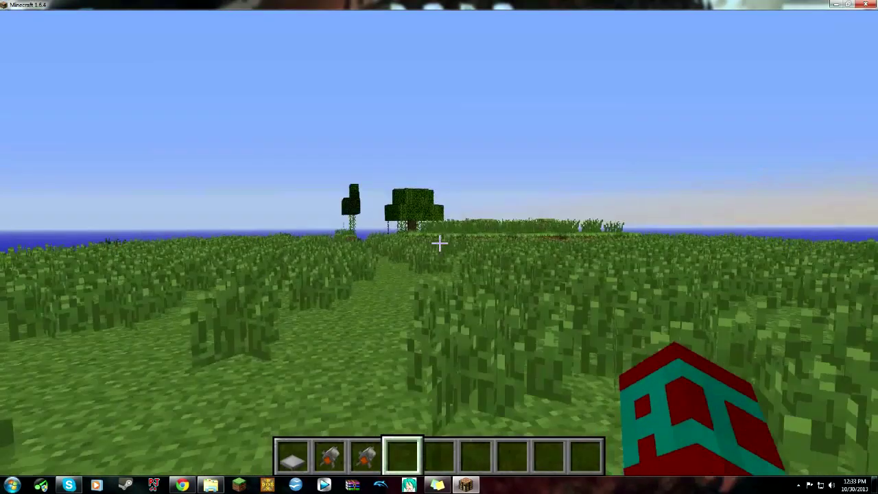
Step: Look through both pages of the creative inventory categories and the survival inventory
key("e")
left_click(597, 44)
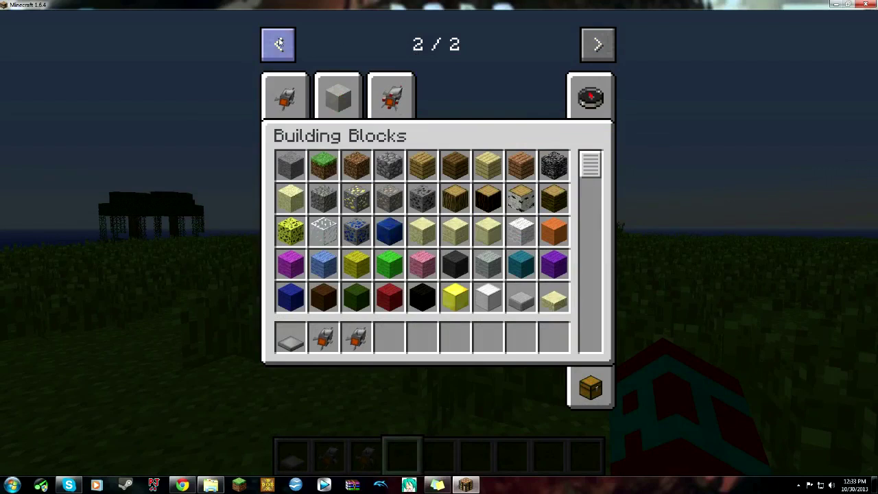
left_click(277, 43)
left_click(597, 44)
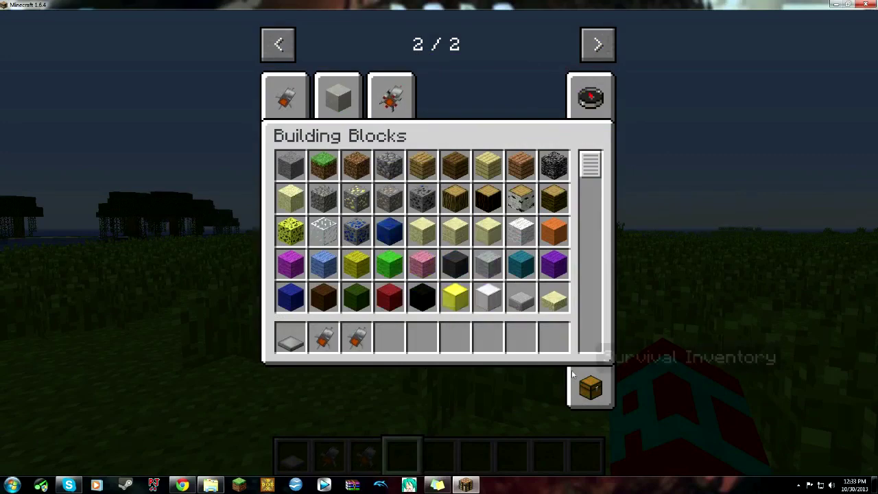
left_click(597, 384)
key("e")
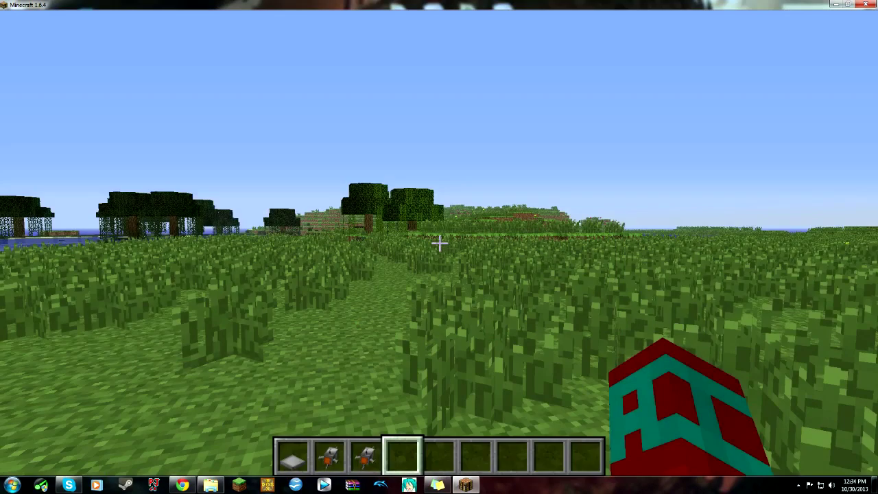
Step: Place launch pad slabs from the hotbar in a 3 by 3 square on the grass to form a rocket launch pad
scroll(438, 241, "up", 1)
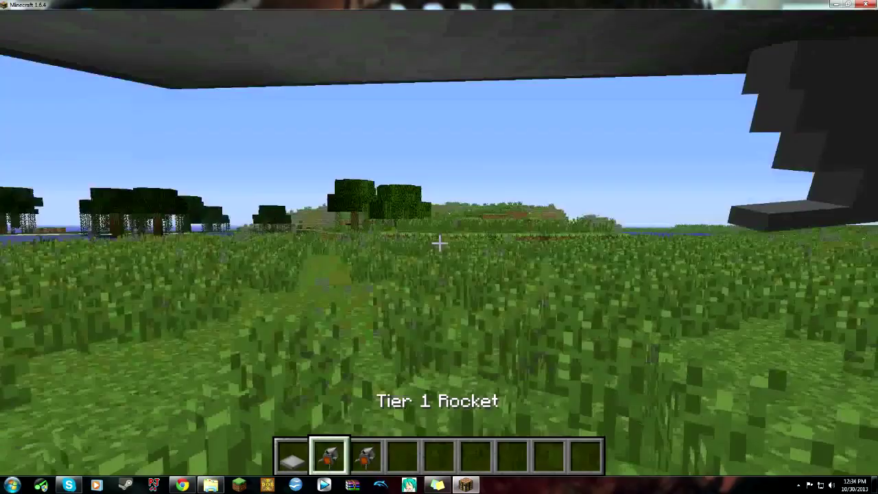
scroll(439, 241, "up", 2)
right_click(439, 241)
right_click(438, 241)
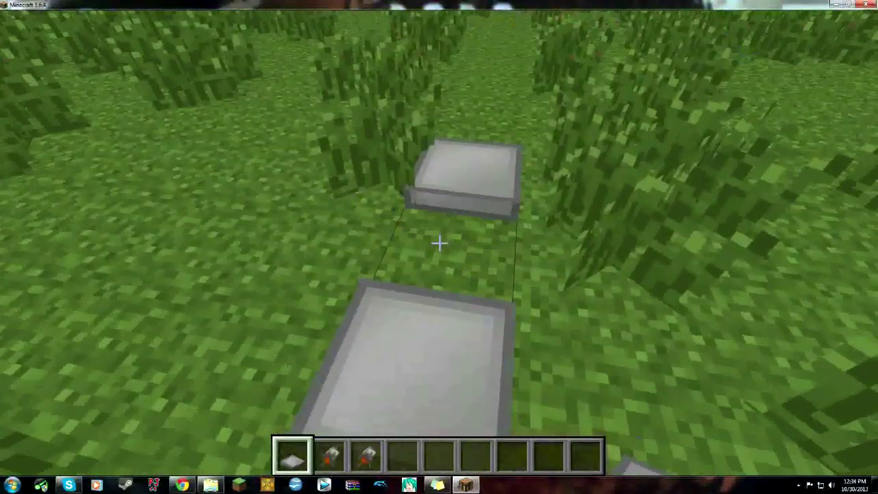
right_click(438, 242)
right_click(439, 241)
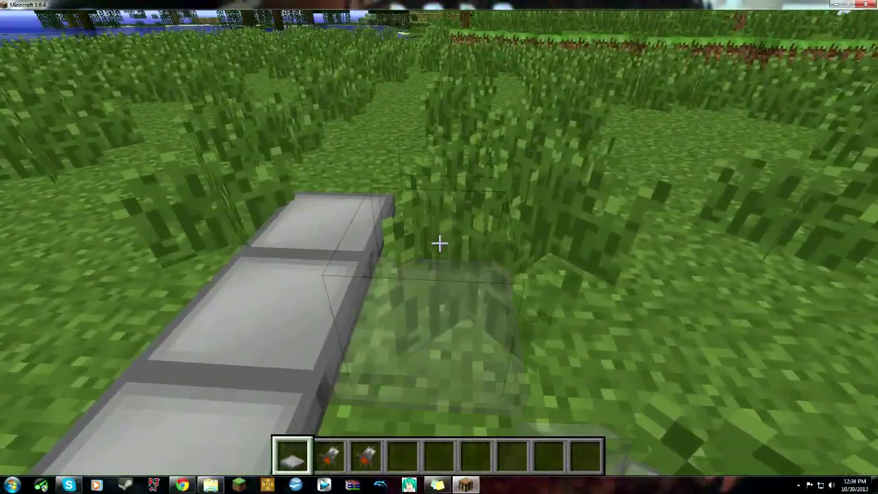
right_click(439, 241)
right_click(438, 241)
right_click(438, 241)
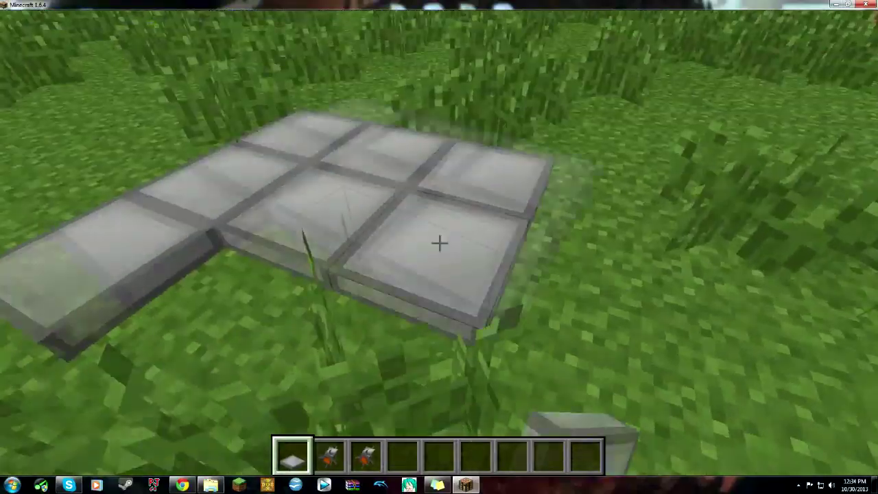
right_click(438, 242)
right_click(439, 242)
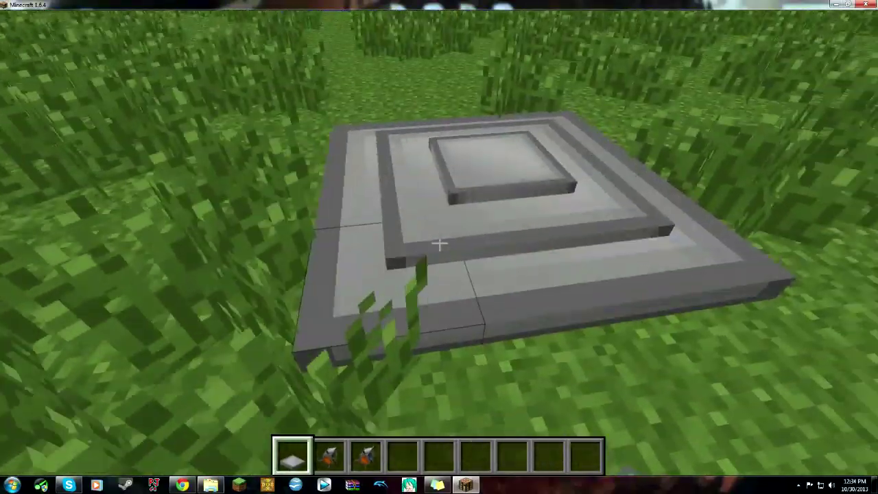
Step: Hold the Tier 1 Rocket near the launch pad, view the character carrying it, and return to first-person view
key("s")
key("w")
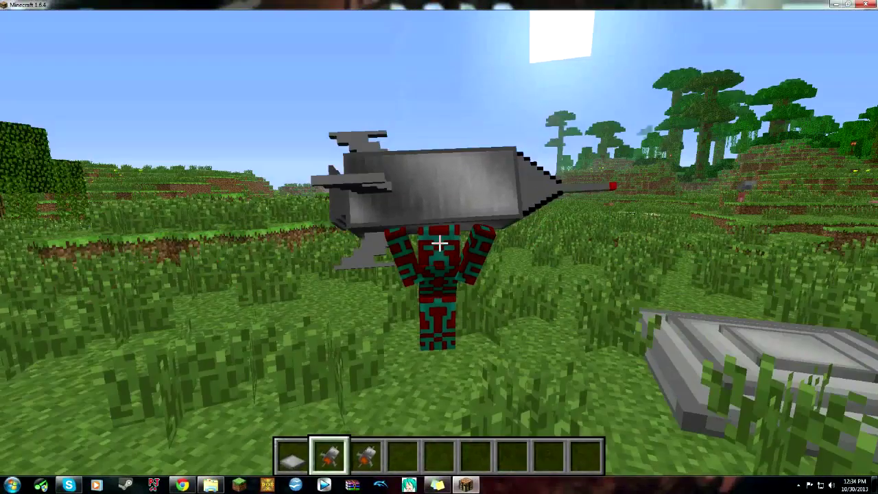
key("F5")
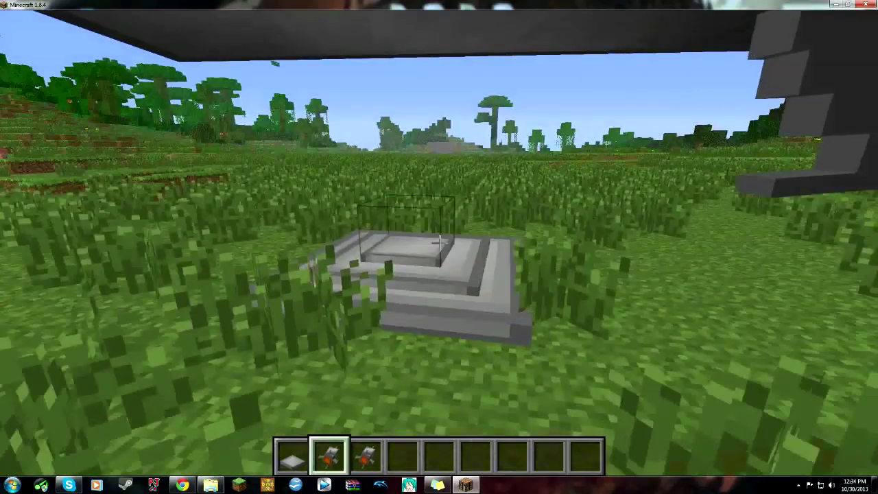
Step: Place the Tier 1 Rocket on the launch pad, step back with an empty hand, and board the rocket
right_click(438, 242)
scroll(439, 242, "down", 2)
key("s")
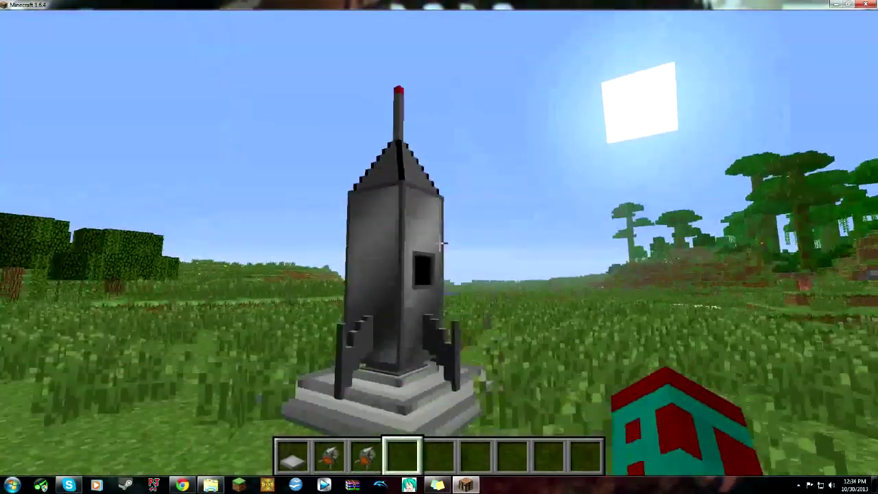
right_click(439, 242)
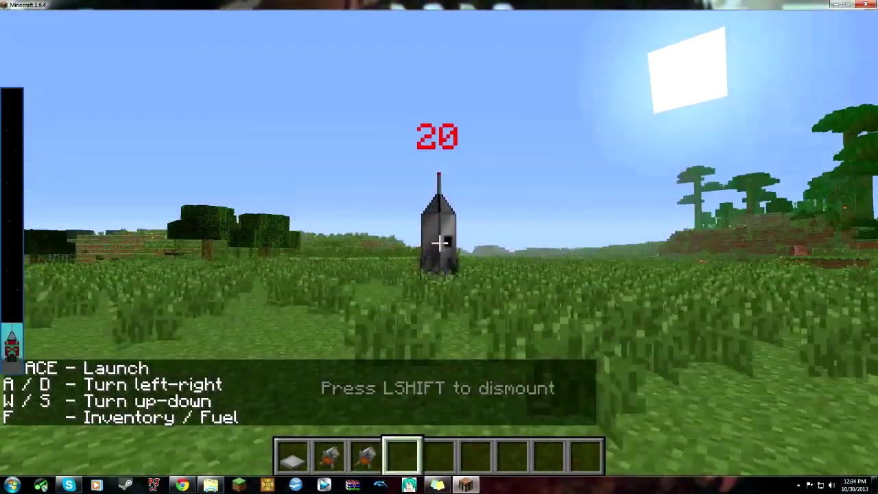
Step: Check the boarded rocket's fuel and inventory screen, looking at the rocket from outside between views
key("f")
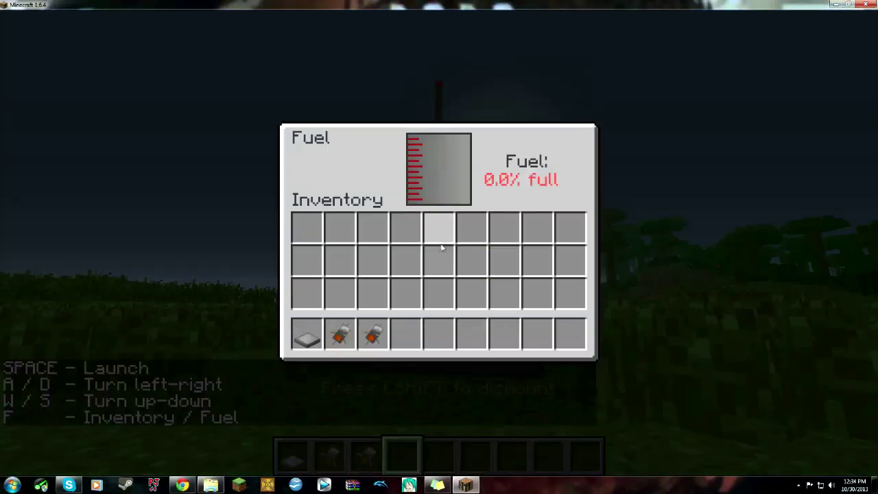
key("Escape")
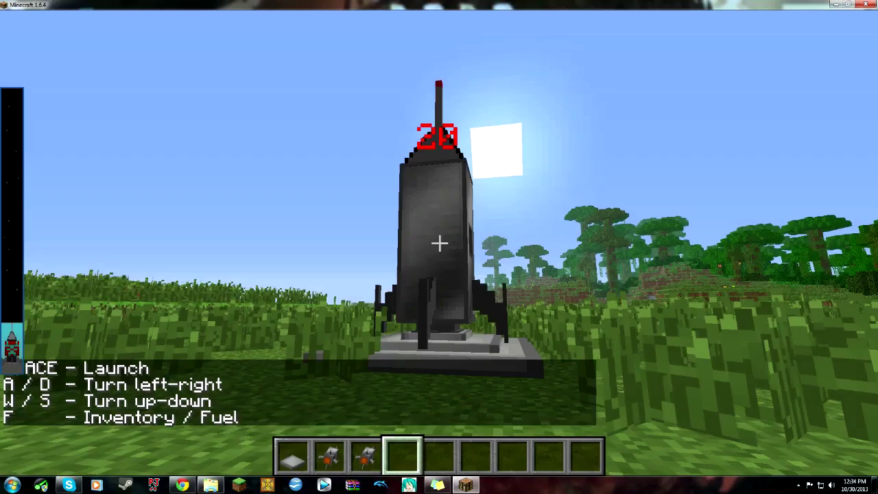
key("f")
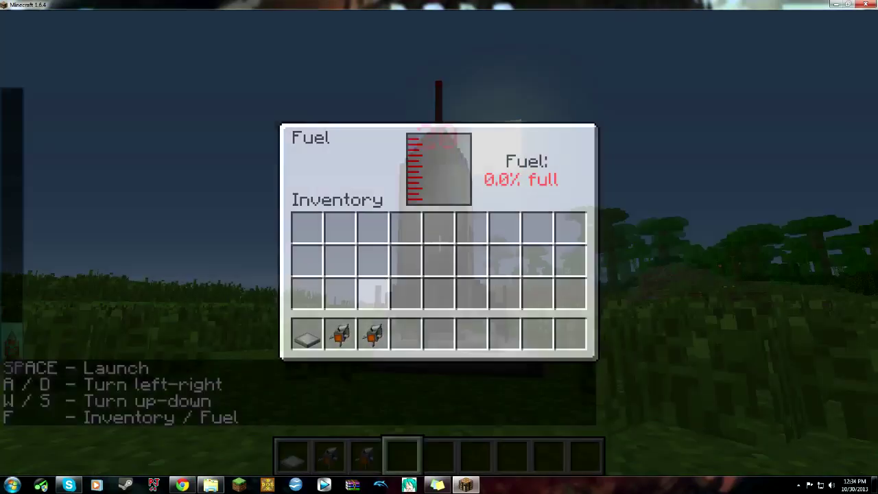
key("Escape")
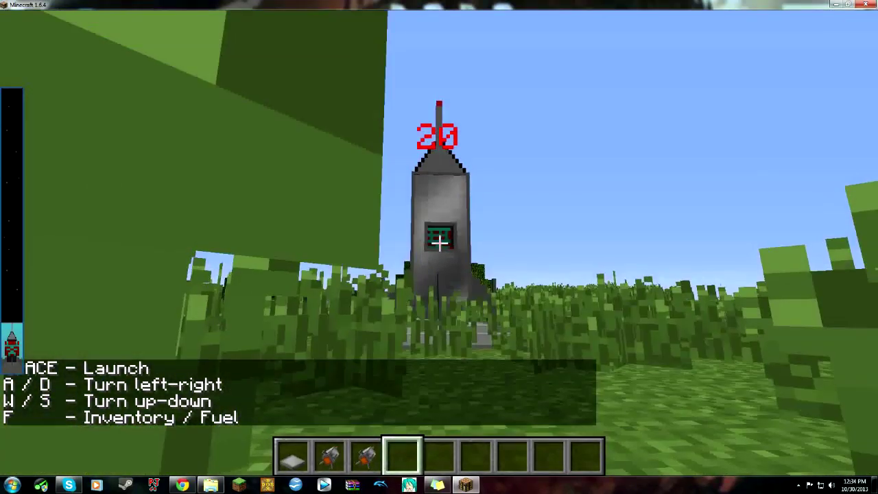
key("f")
key("Escape")
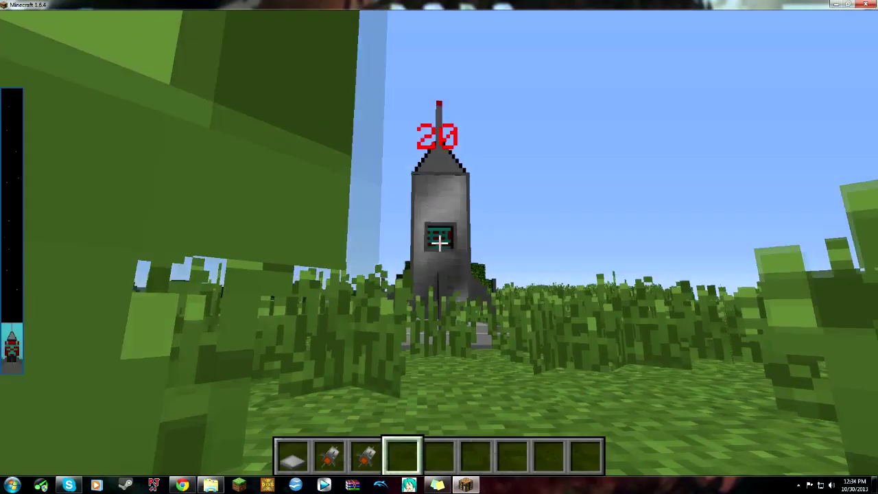
Step: Dismount the rocket and return to first-person view beside the launch pad
key("shift")
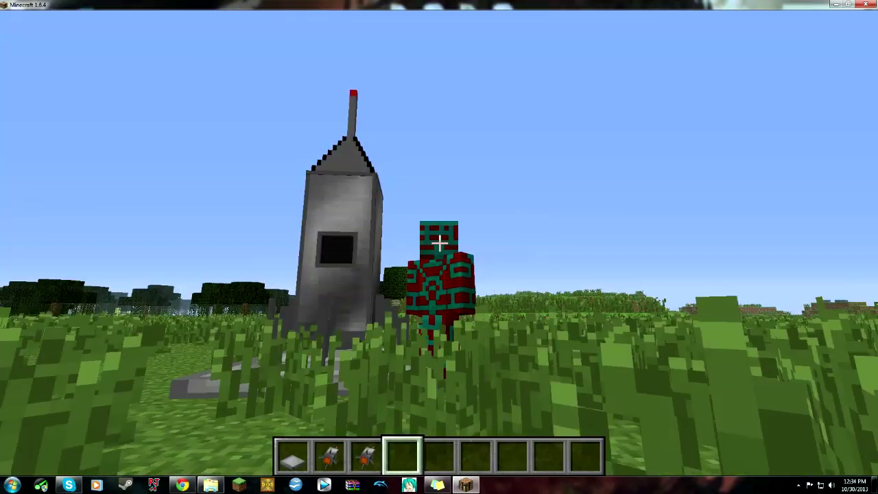
key("F5")
key("w")
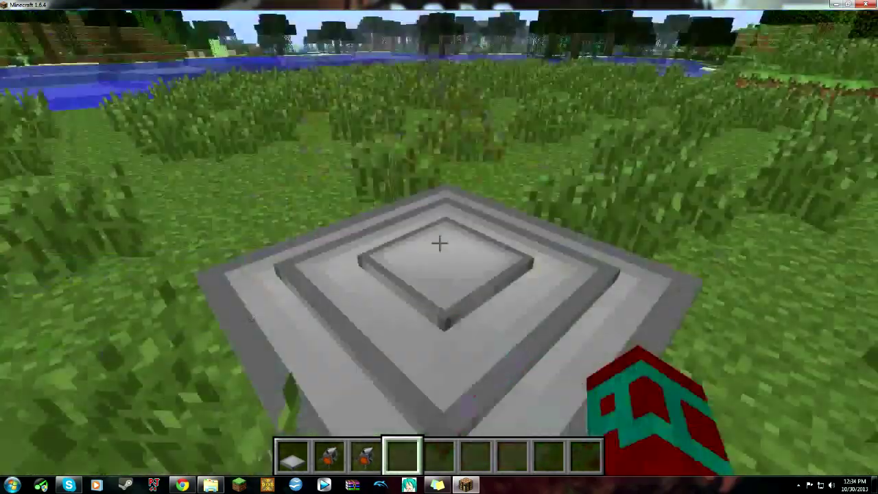
Step: Break the Tier 1 Rocket and the launch pad, collect both, and switch to an empty hotbar slot
left_click(439, 243)
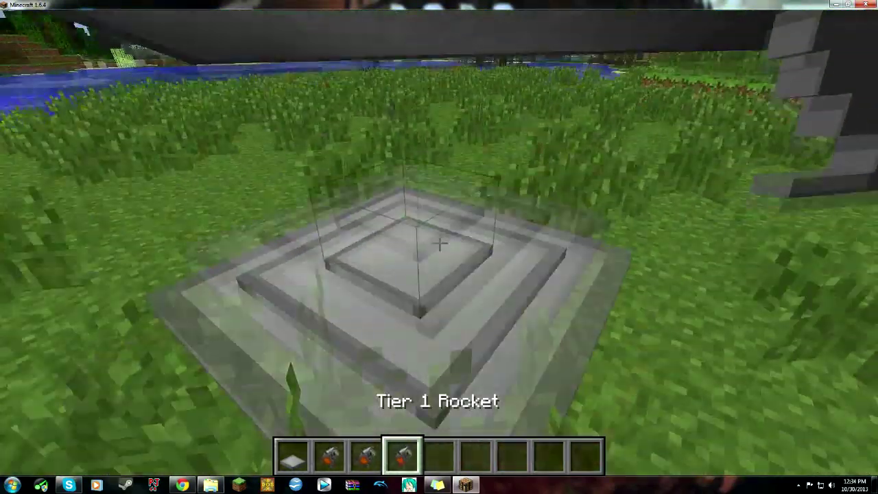
left_click(439, 243)
scroll(439, 243, "down", 1)
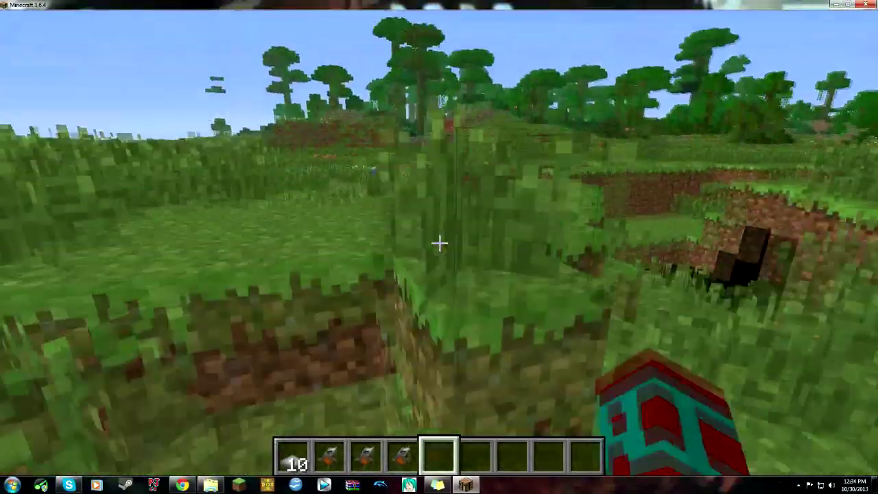
key("w")
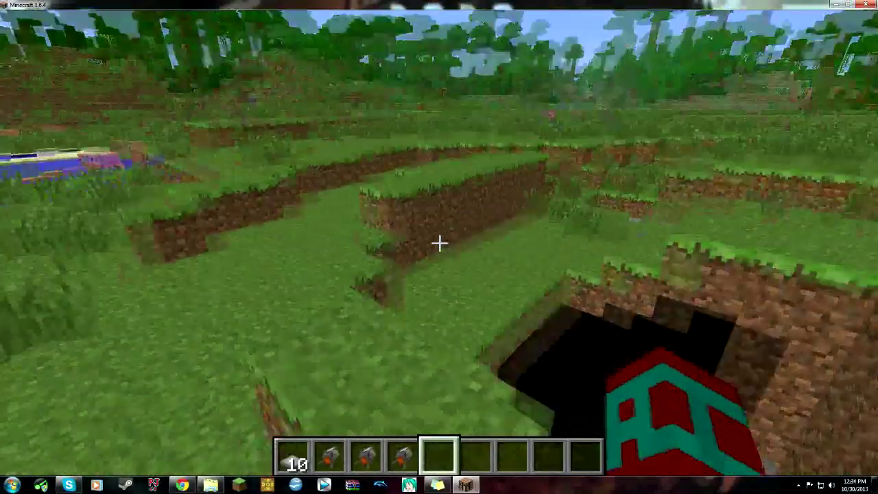
key("w")
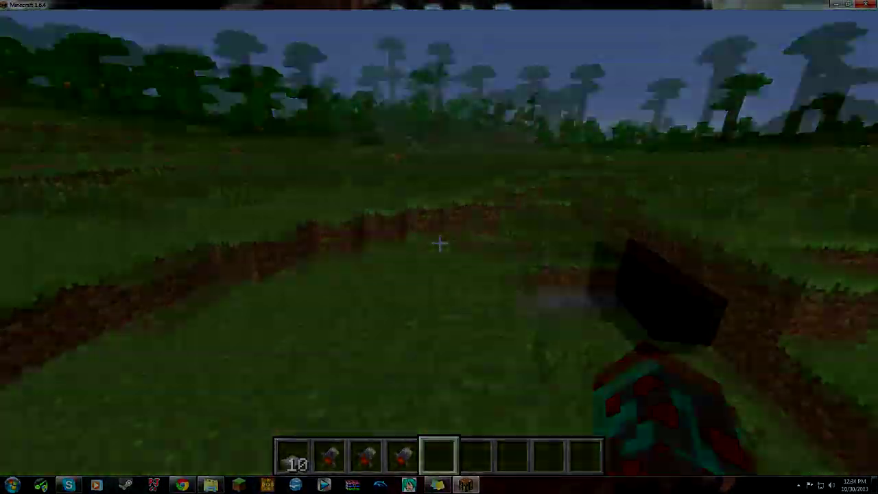